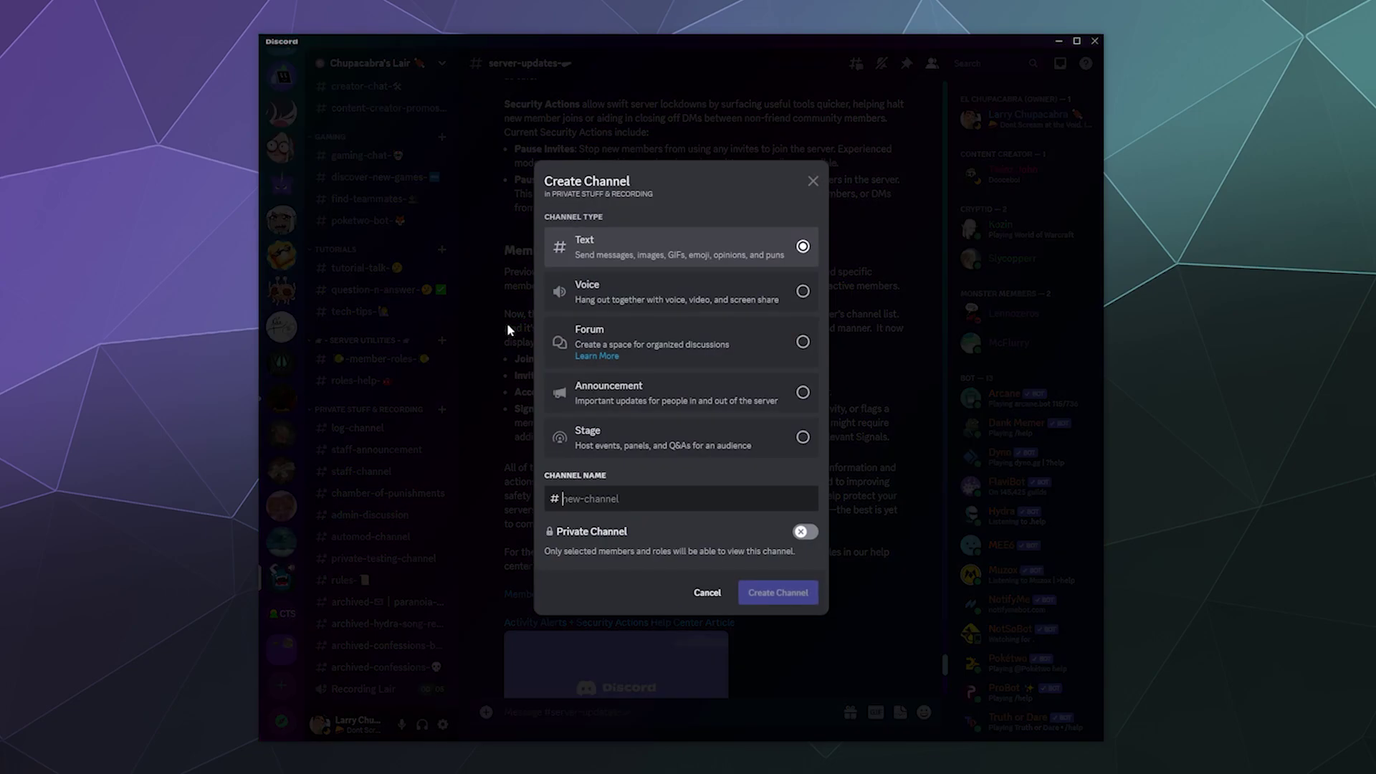
# Step: Start entering the name for the new Private Stuff & Recording text channel
pyautogui.click(641, 498)
# Step: Name the new text channel discord-system-security-alerts, fixing a typo along the way
pyautogui.write('discord-syhs')
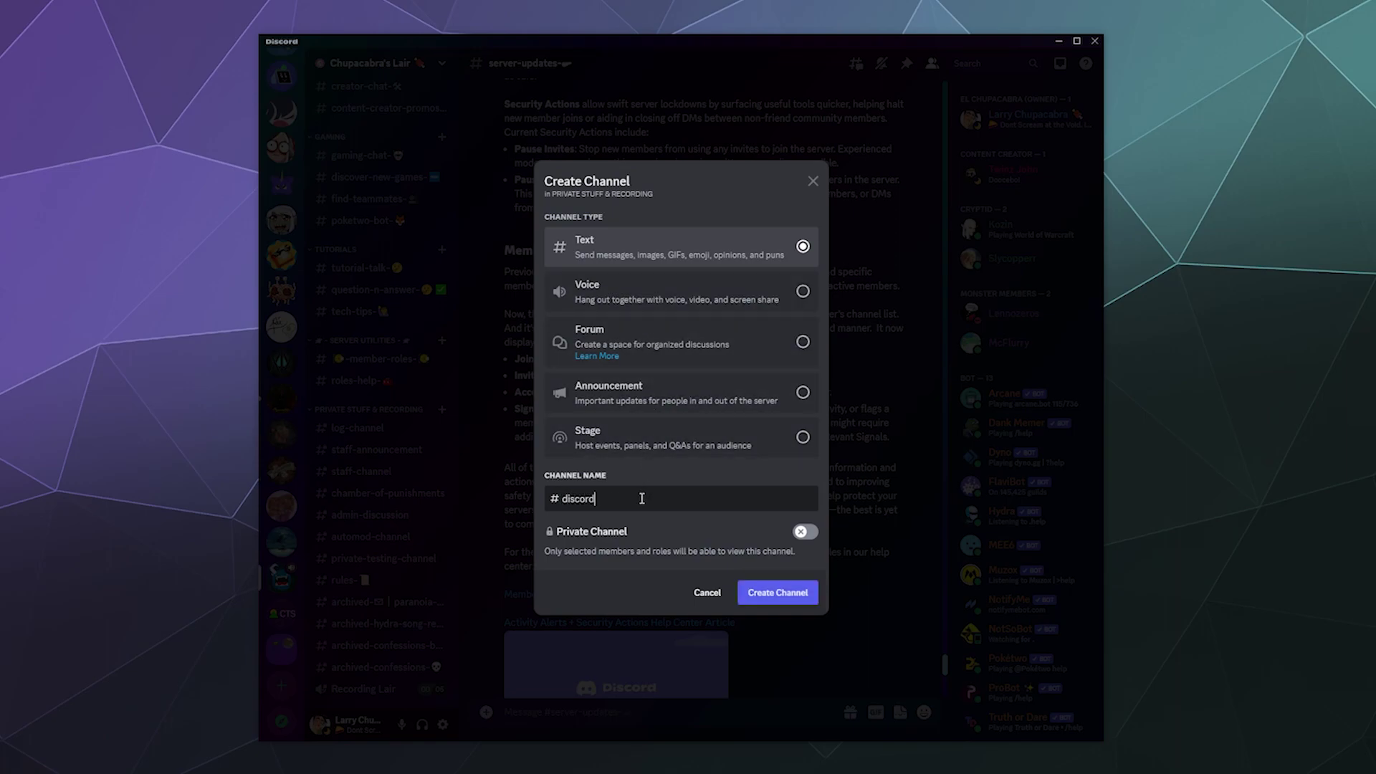
pyautogui.press('BackSpace')
pyautogui.press('BackSpace')
pyautogui.write('stem-security-alerts')
# Step: Turn on Private Channel and continue to choosing who can access it
pyautogui.click(797, 533)
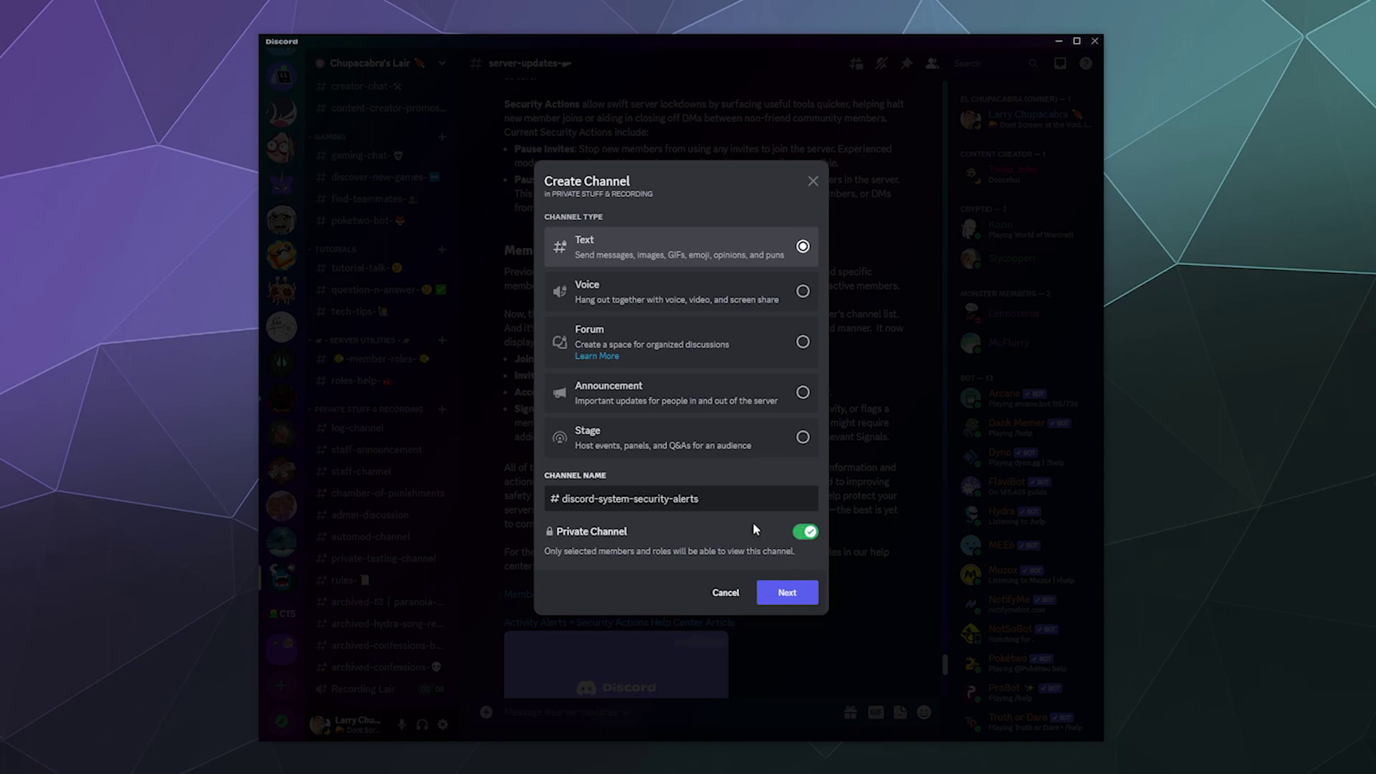
pyautogui.press('space')
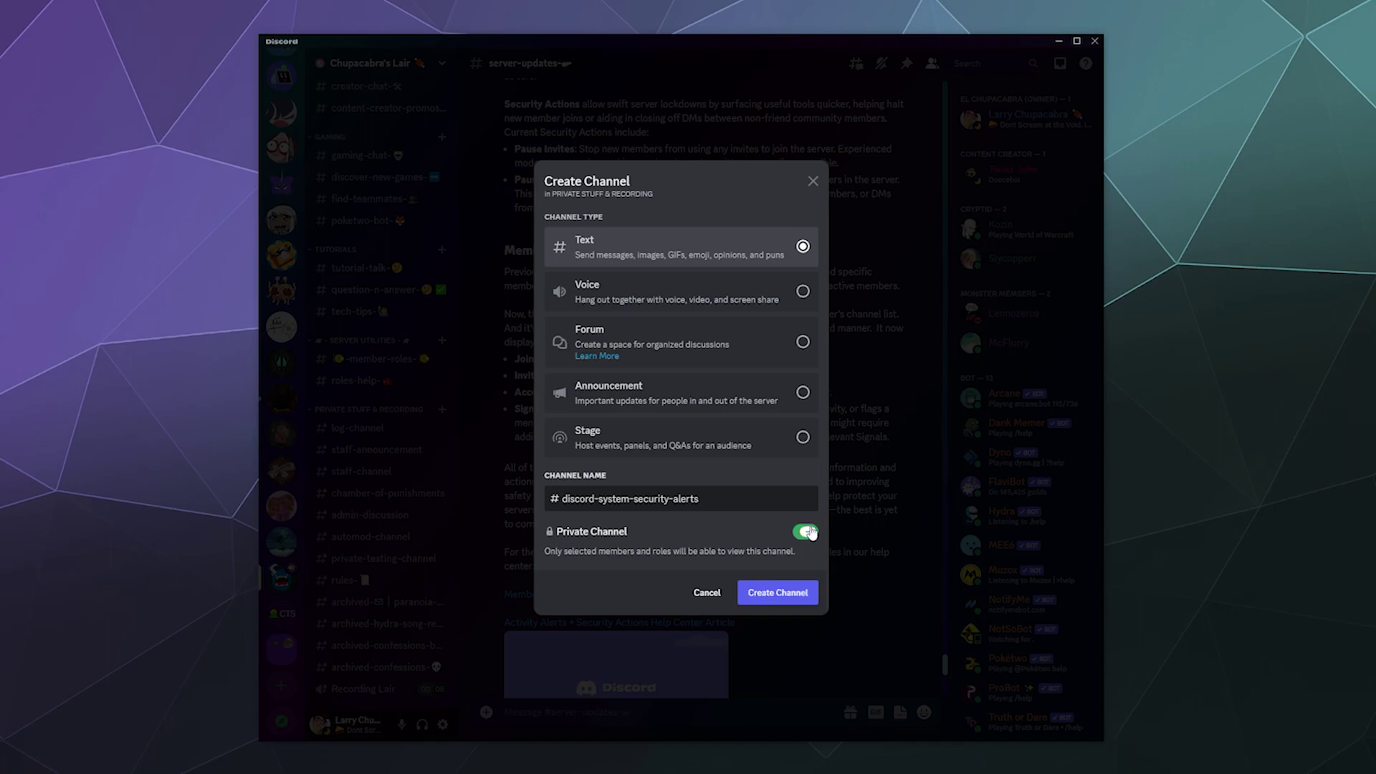
pyautogui.click(804, 534)
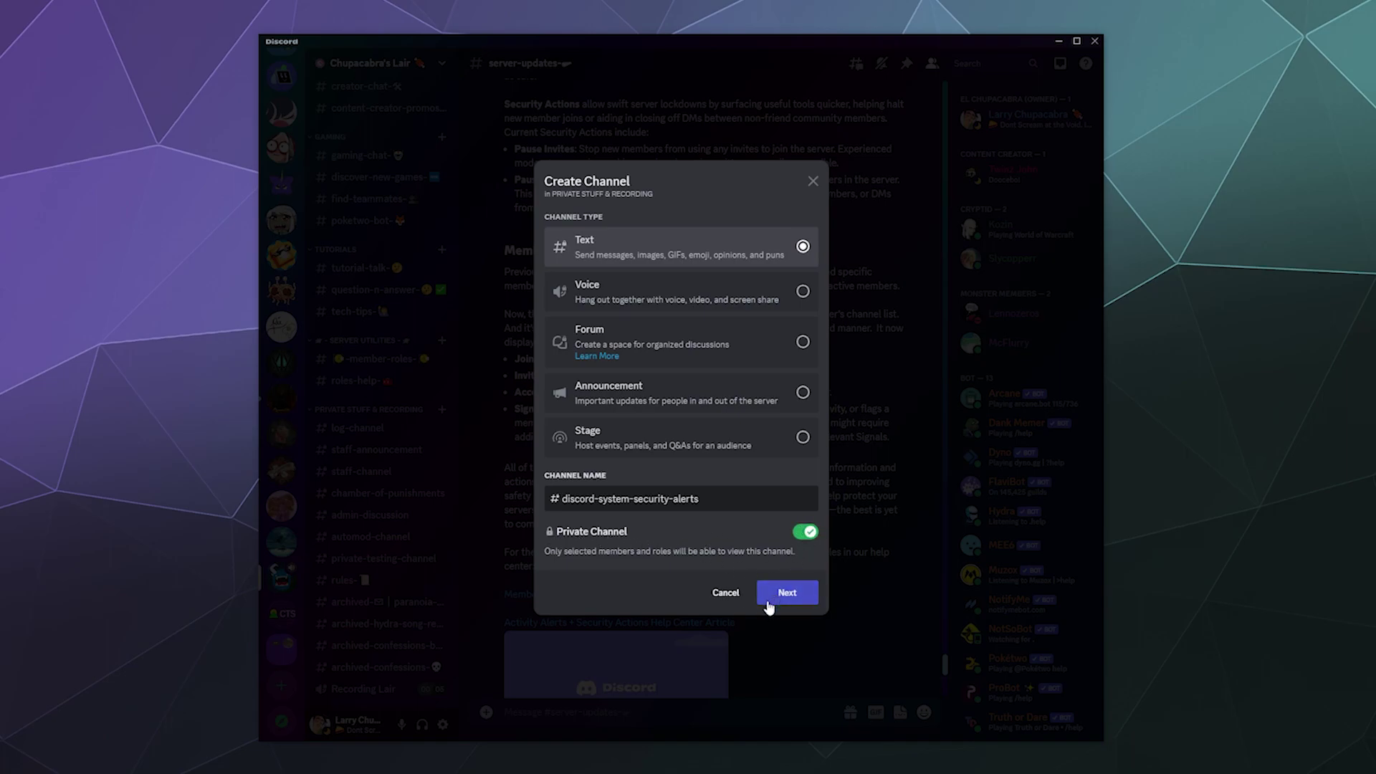
pyautogui.click(789, 592)
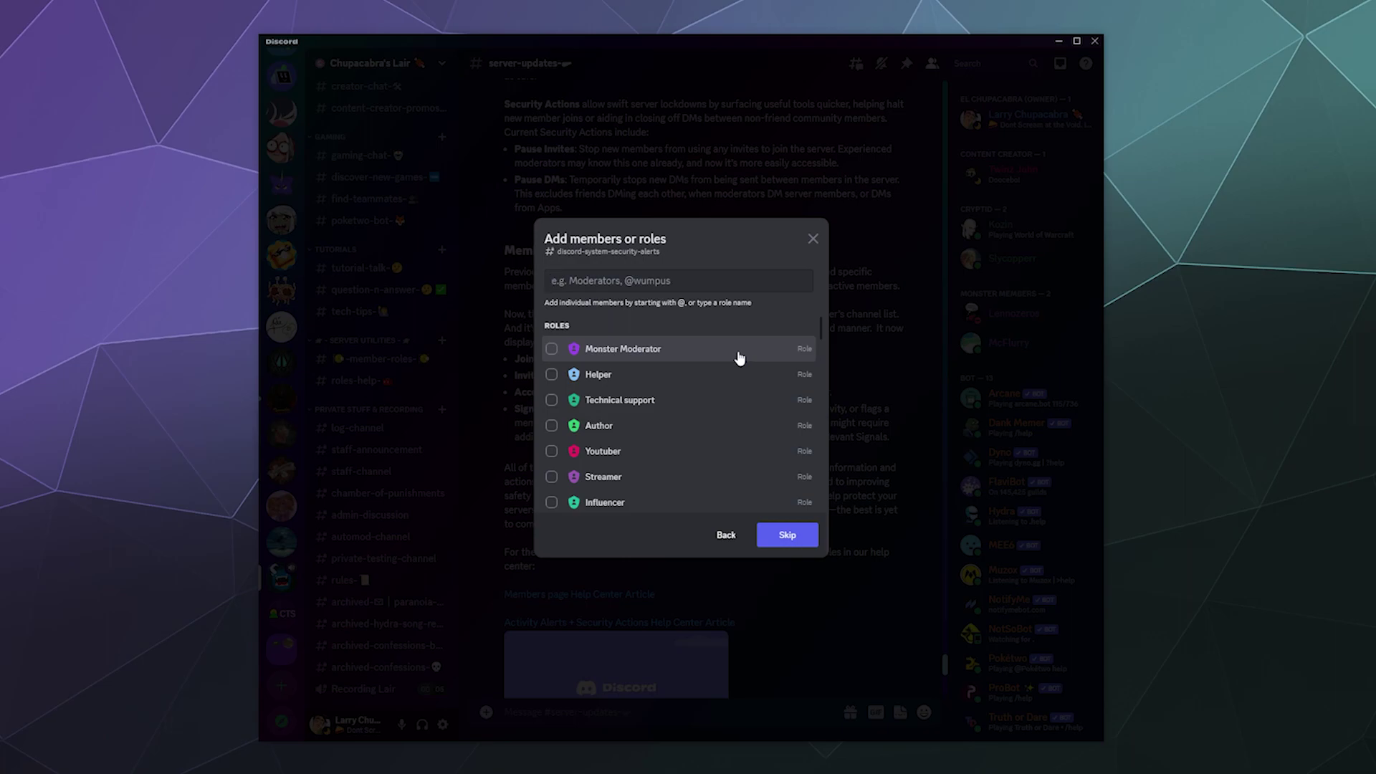
# Step: Give the Helper and Monster Moderator roles access and create the private channel
pyautogui.click(552, 380)
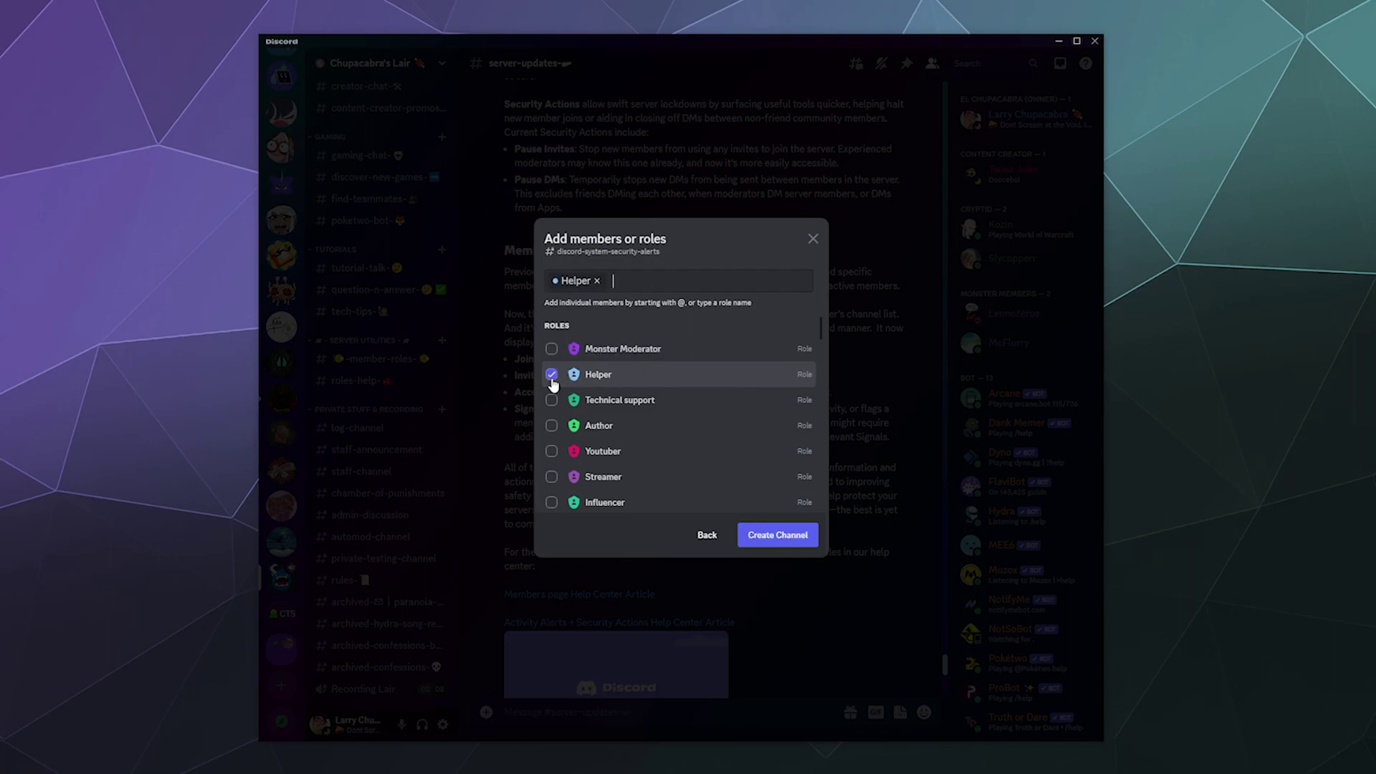
pyautogui.click(551, 352)
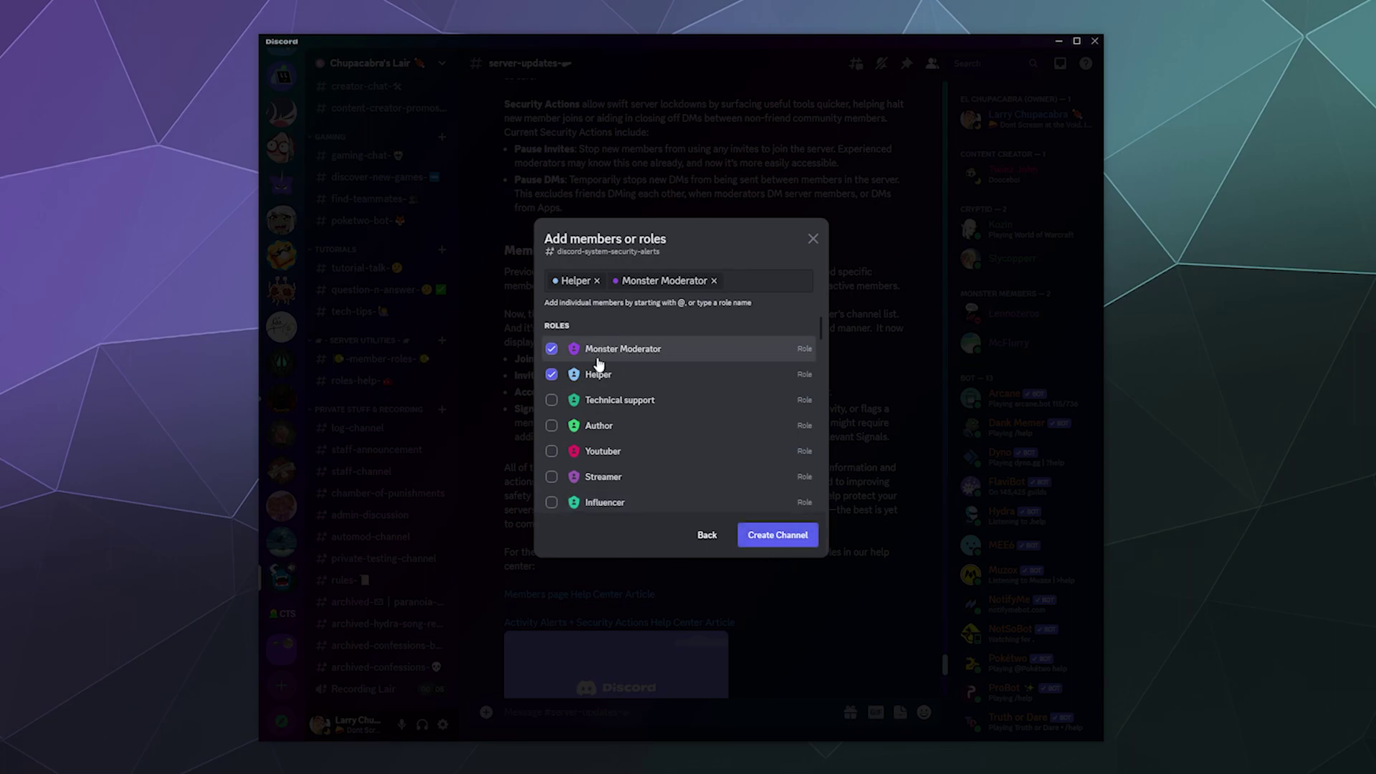
pyautogui.click(774, 539)
# Step: Move the new channel to the top of Private Stuff & Recording and show its Permissions settings
pyautogui.scroll(-1, 376, 502)
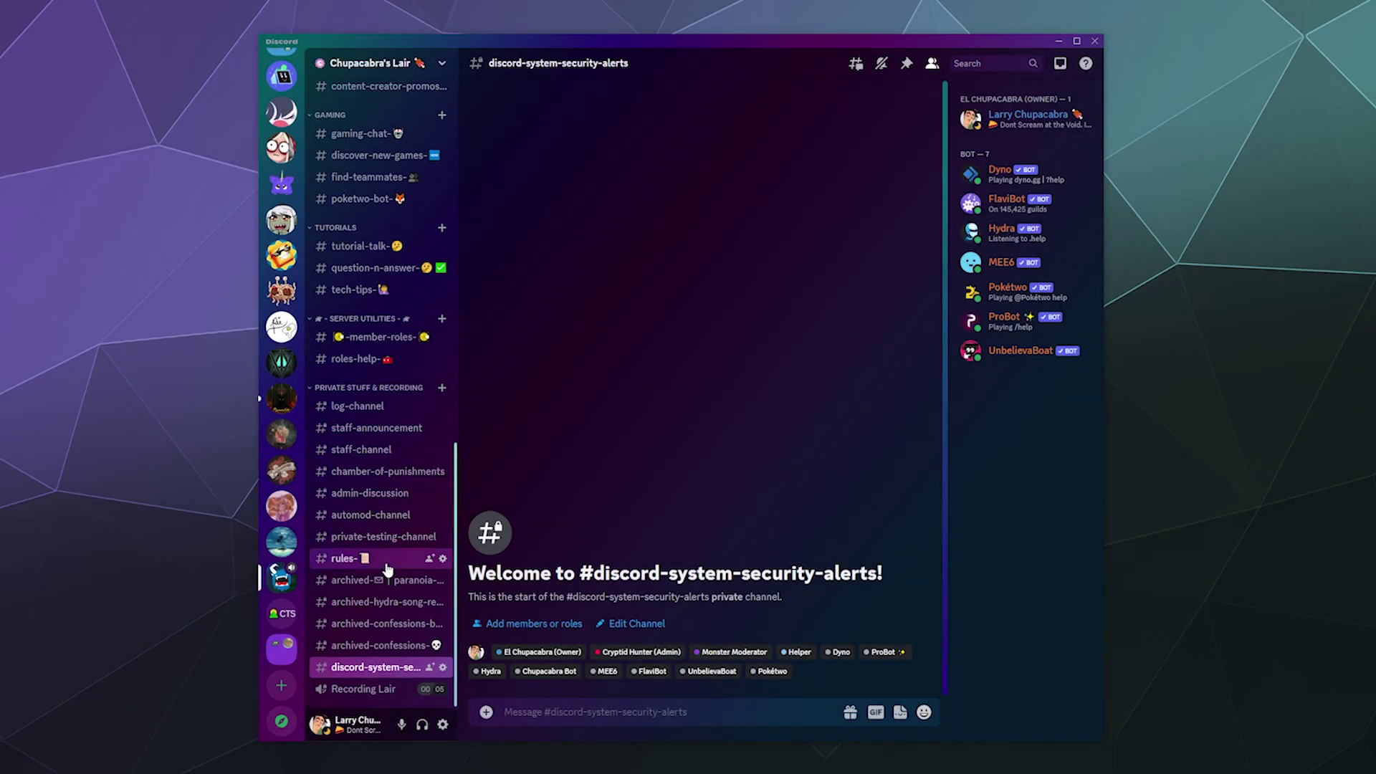
pyautogui.moveTo(375, 667); pyautogui.dragTo(368, 410)
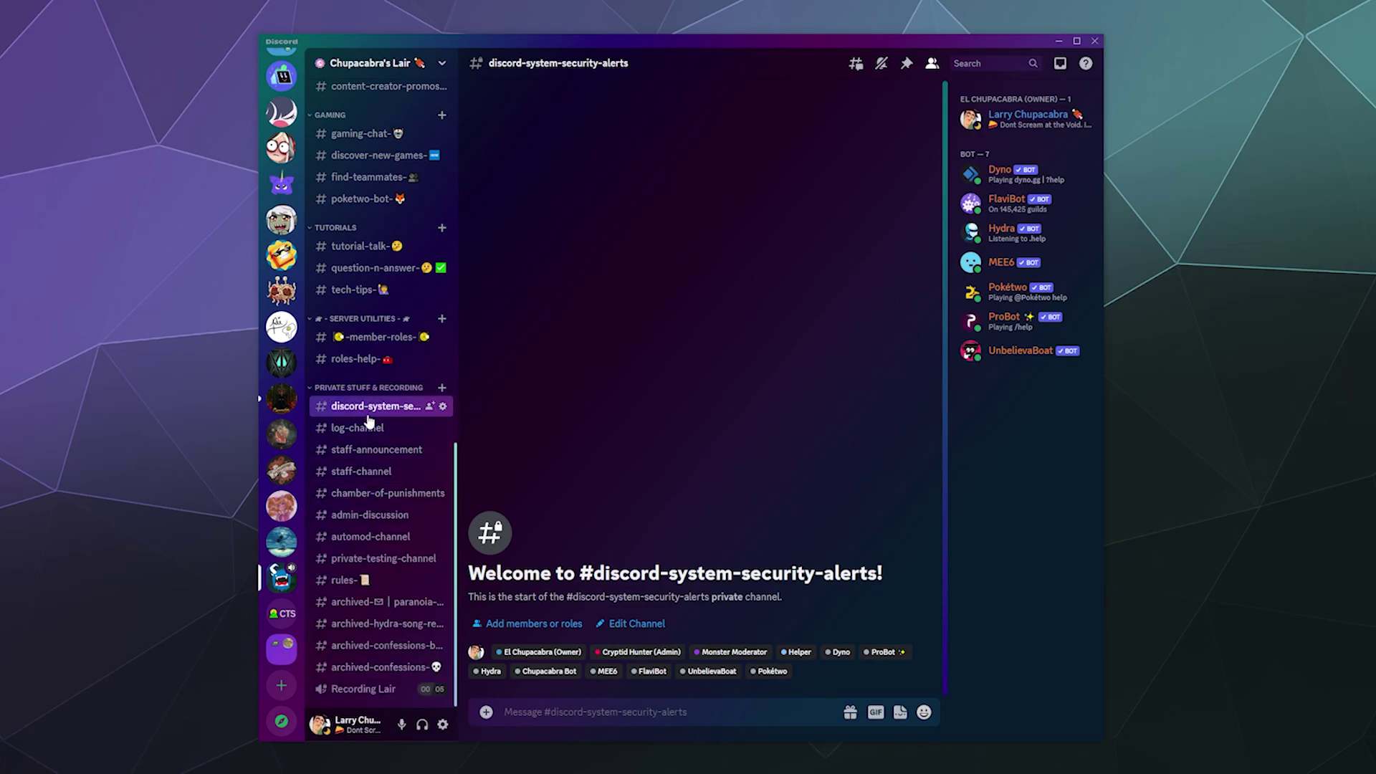
pyautogui.click(444, 408)
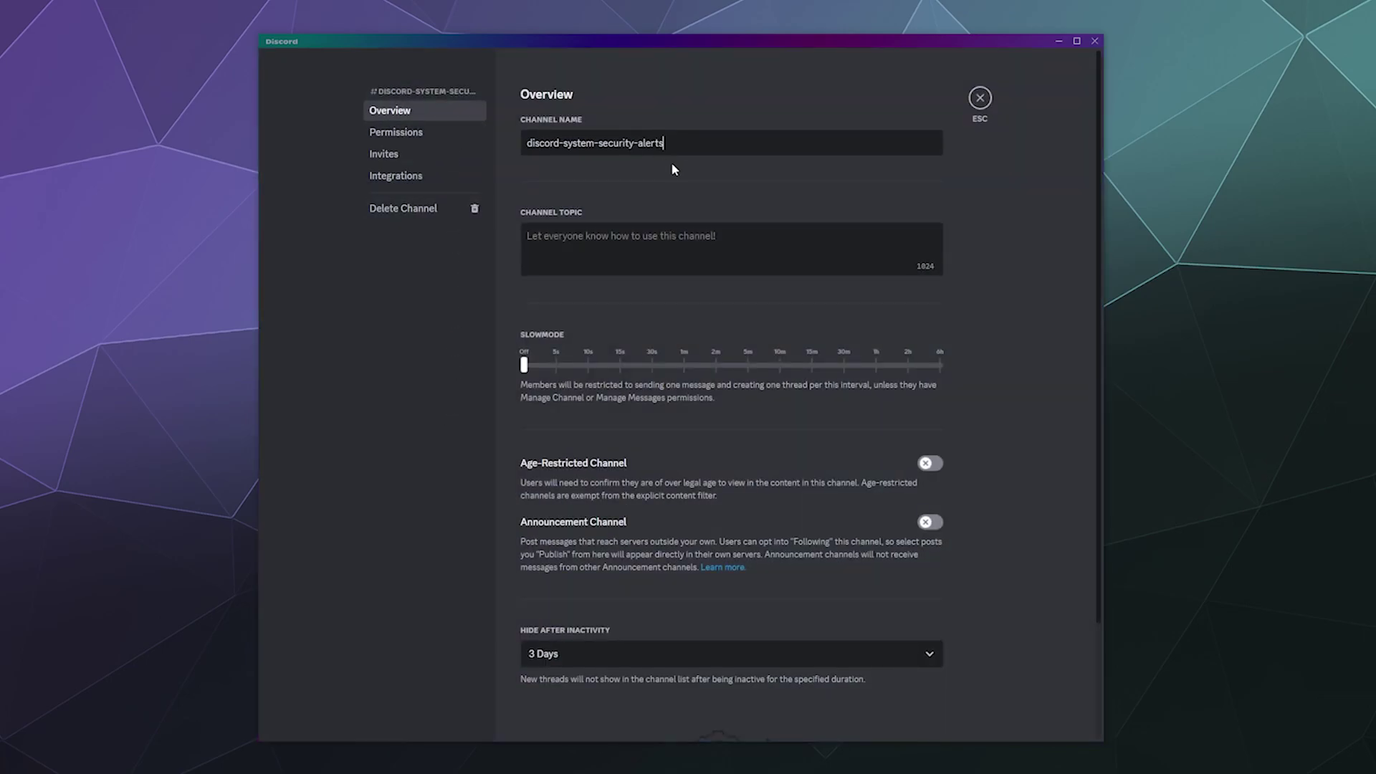
pyautogui.click(459, 133)
pyautogui.click(440, 109)
pyautogui.click(433, 136)
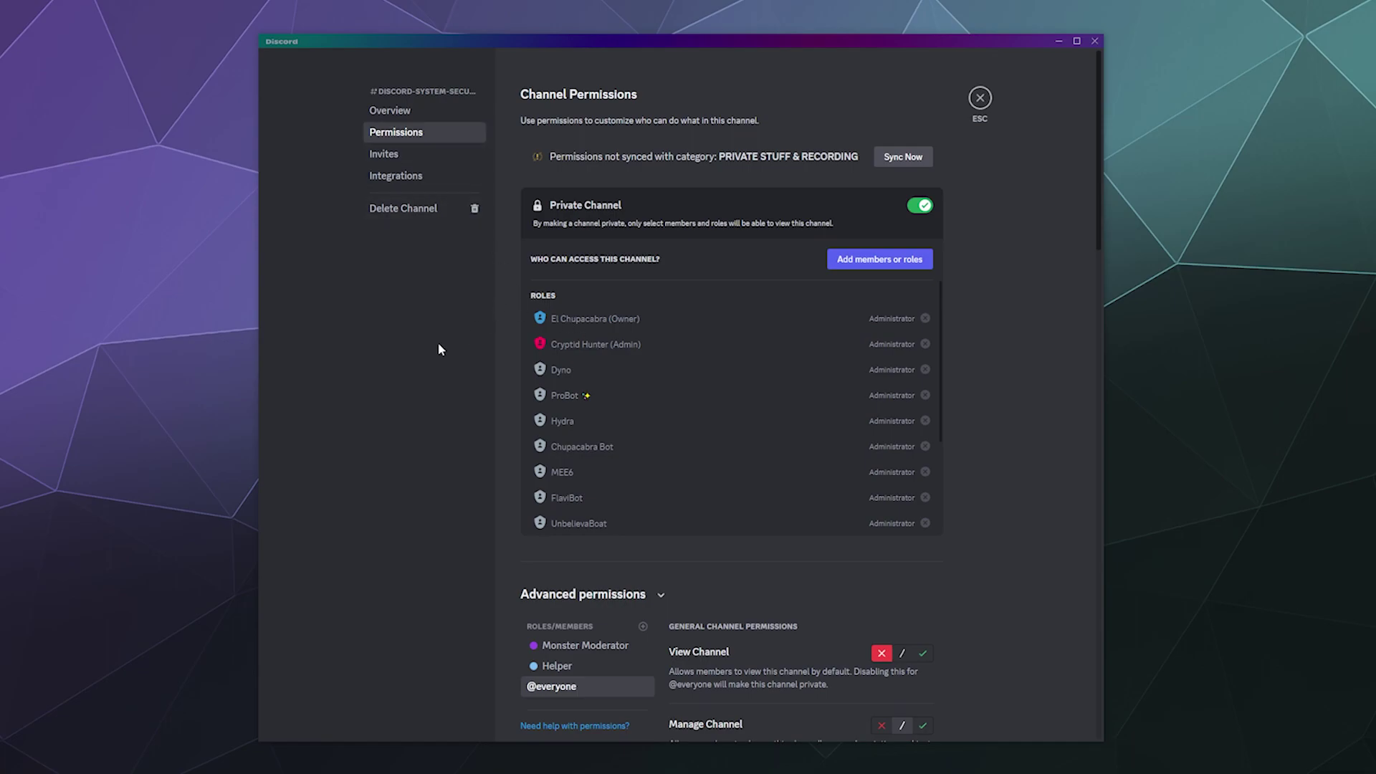
# Step: Scroll through the channel's Permissions page to confirm Private Channel stays on
pyautogui.scroll(-3, 591, 317)
pyautogui.scroll(3, 556, 516)
pyautogui.scroll(-5, 602, 352)
pyautogui.scroll(5, 563, 380)
pyautogui.scroll(-5, 579, 373)
pyautogui.scroll(5, 588, 376)
pyautogui.scroll(-5, 900, 402)
pyautogui.scroll(5, 886, 381)
pyautogui.scroll(-2, 885, 411)
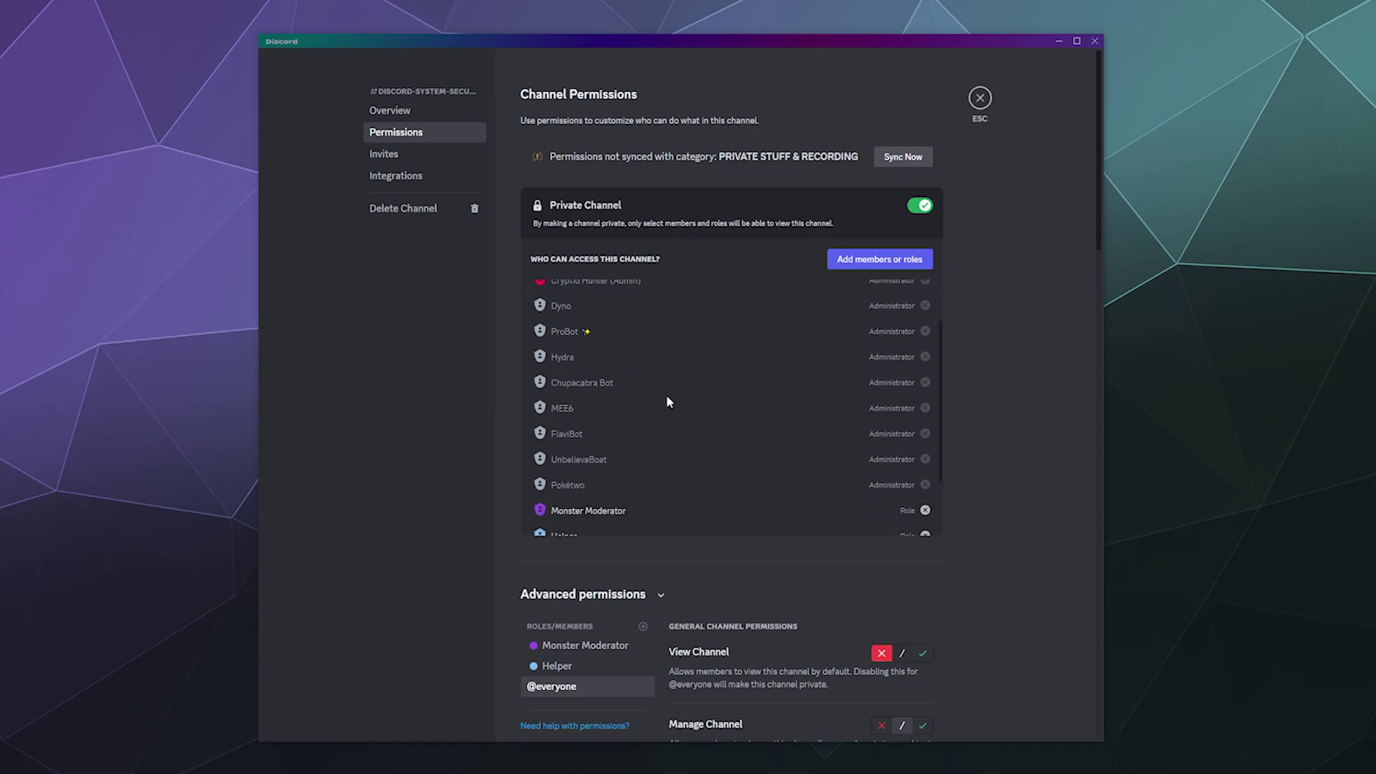
pyautogui.scroll(3, 886, 459)
pyautogui.scroll(-5, 879, 387)
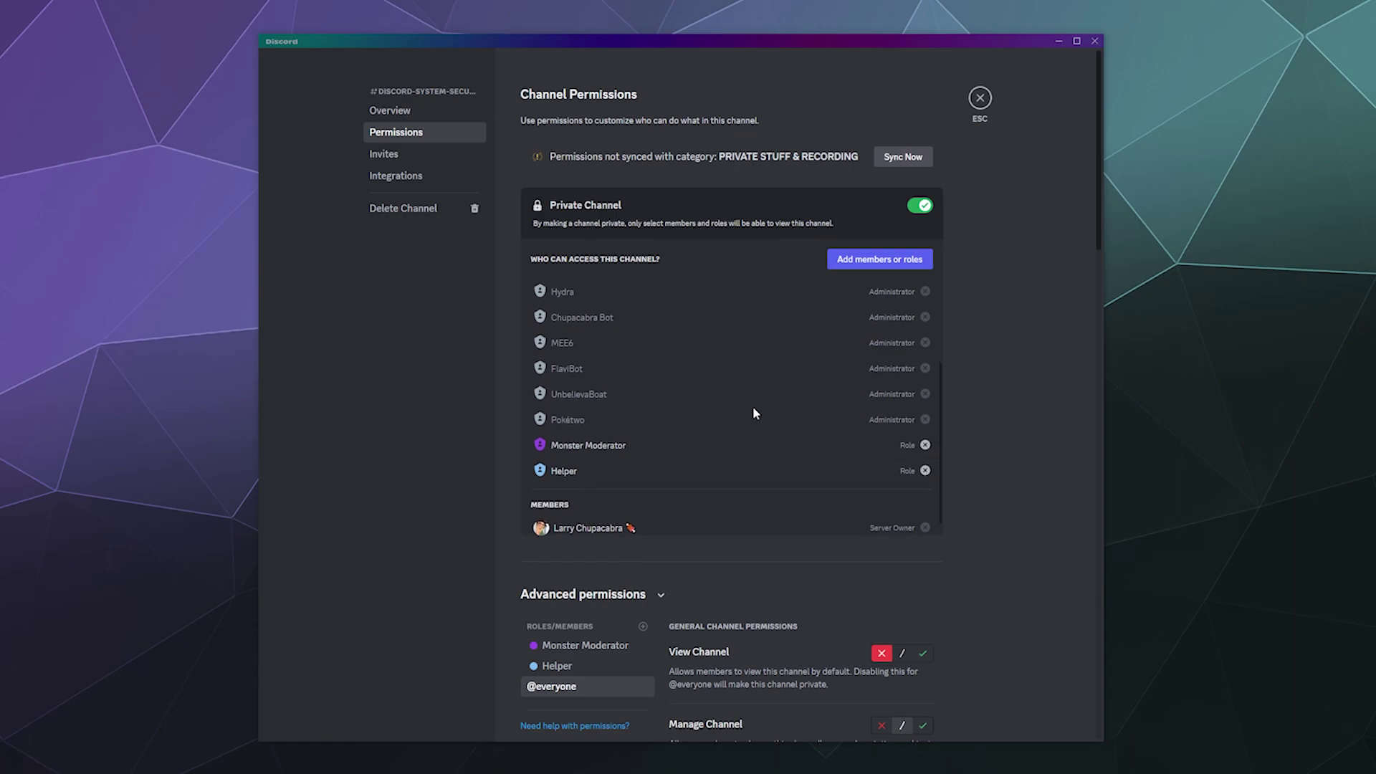
pyautogui.scroll(-1, 753, 406)
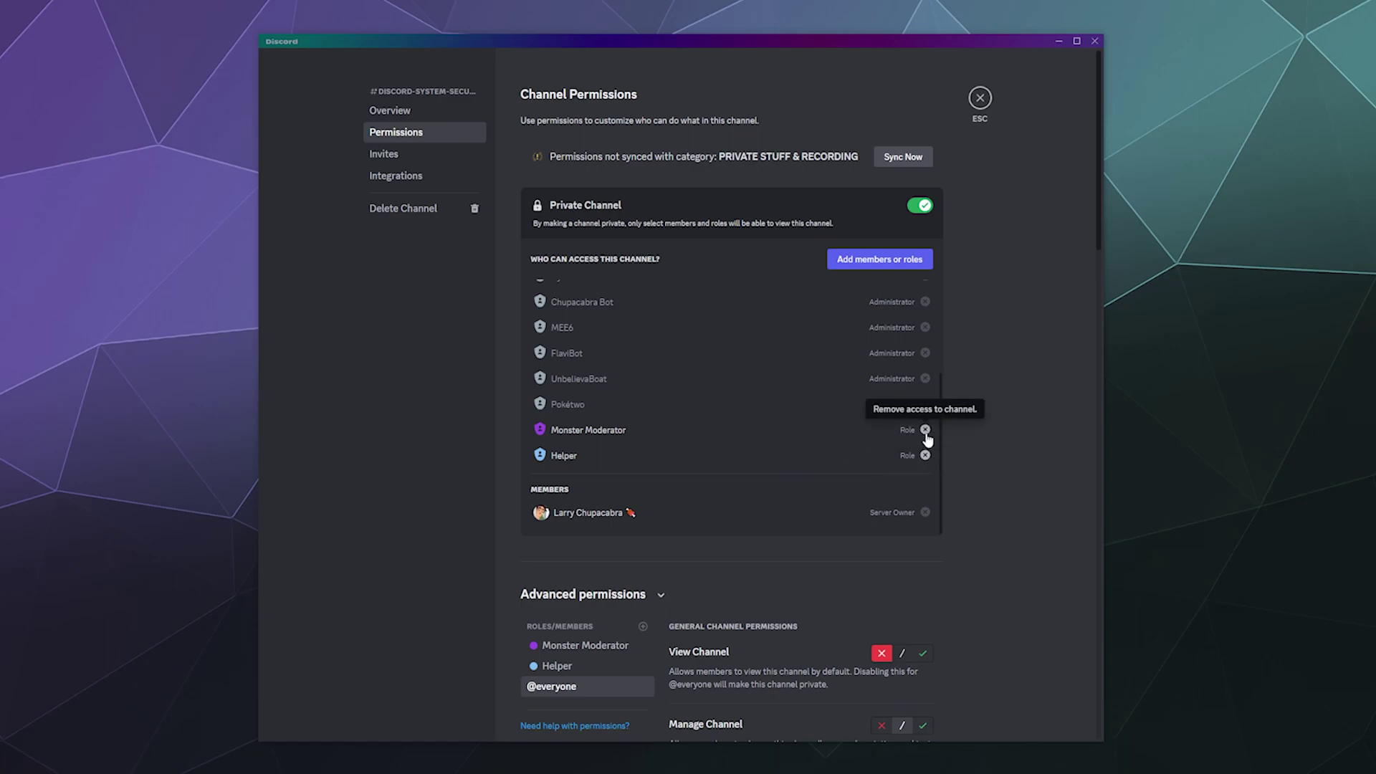
pyautogui.scroll(-5, 858, 435)
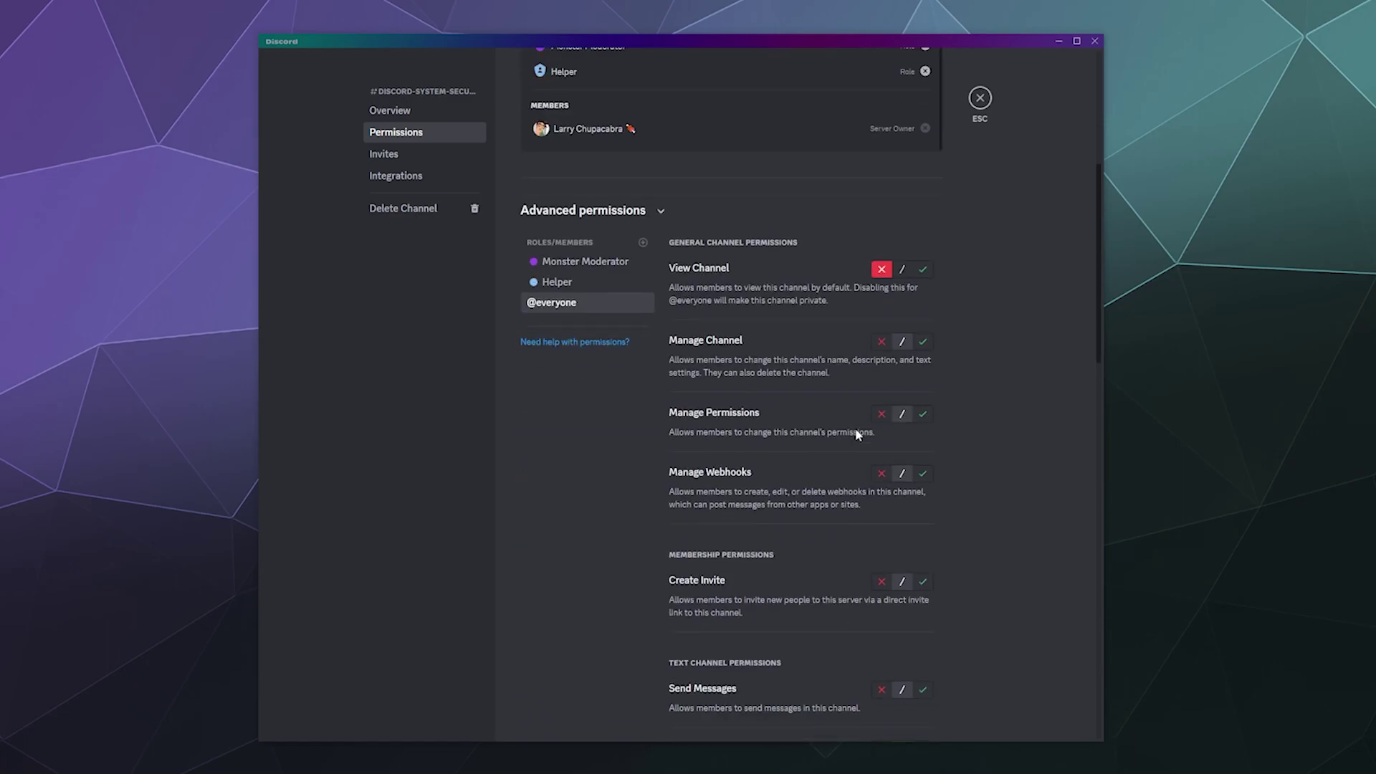
pyautogui.scroll(5, 723, 505)
pyautogui.scroll(-4, 961, 427)
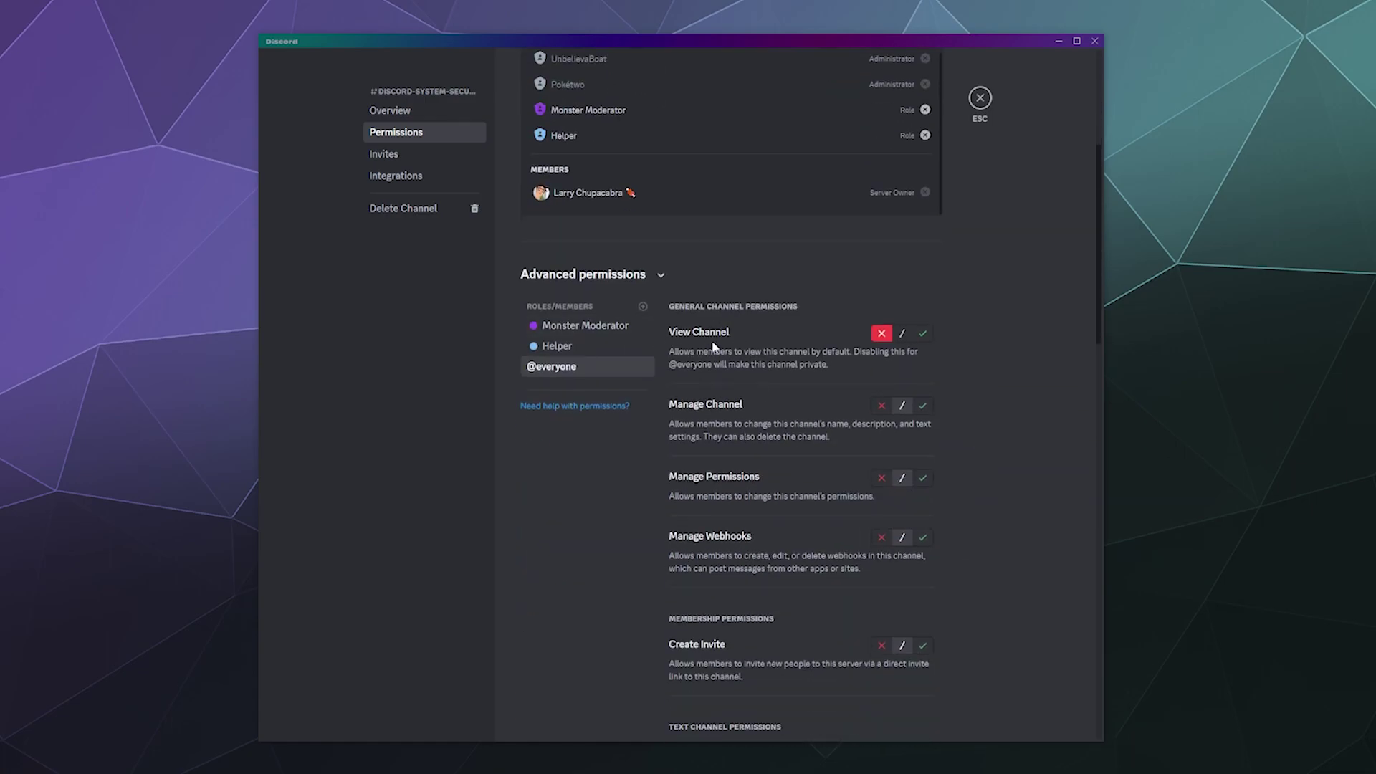
# Step: Review the Helper and Monster Moderator roles' permissions for the channel
pyautogui.click(611, 345)
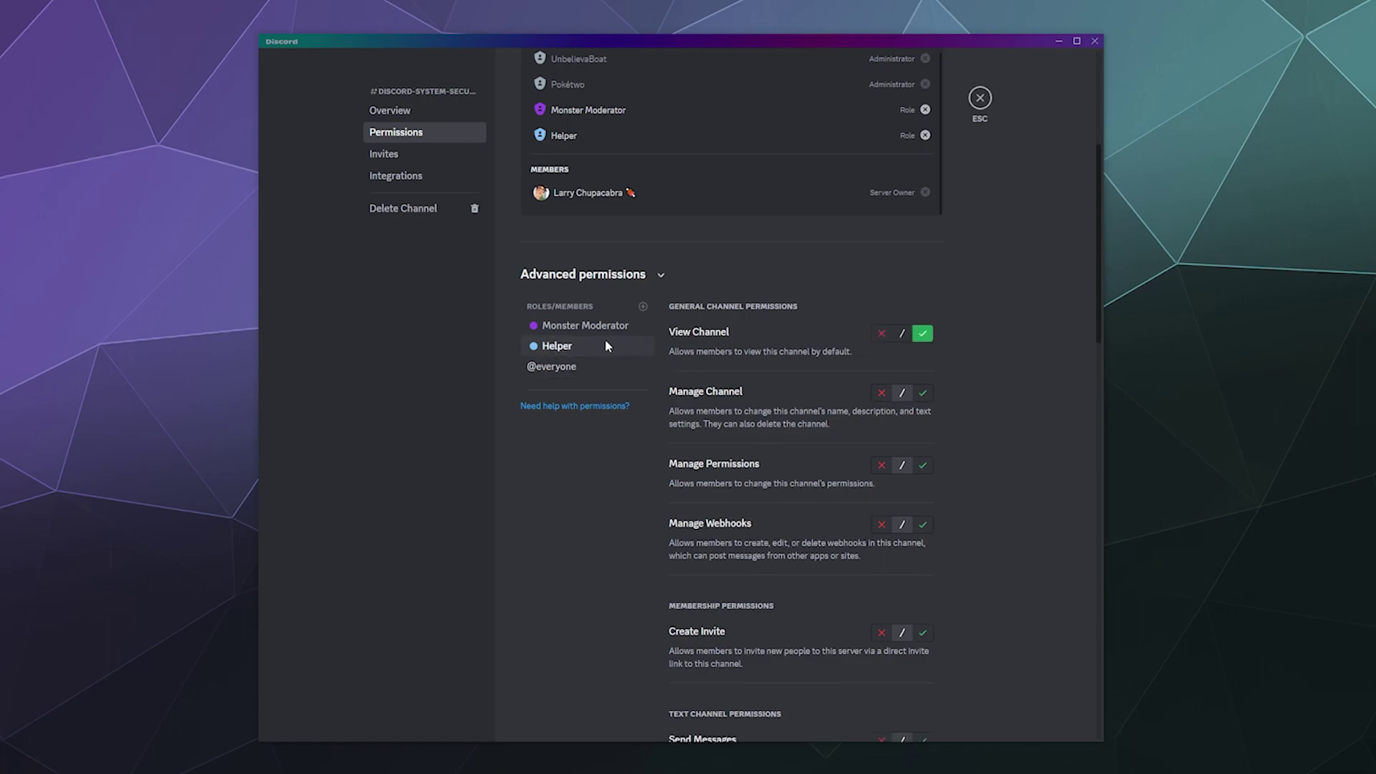
pyautogui.click(594, 327)
pyautogui.scroll(-15, 694, 428)
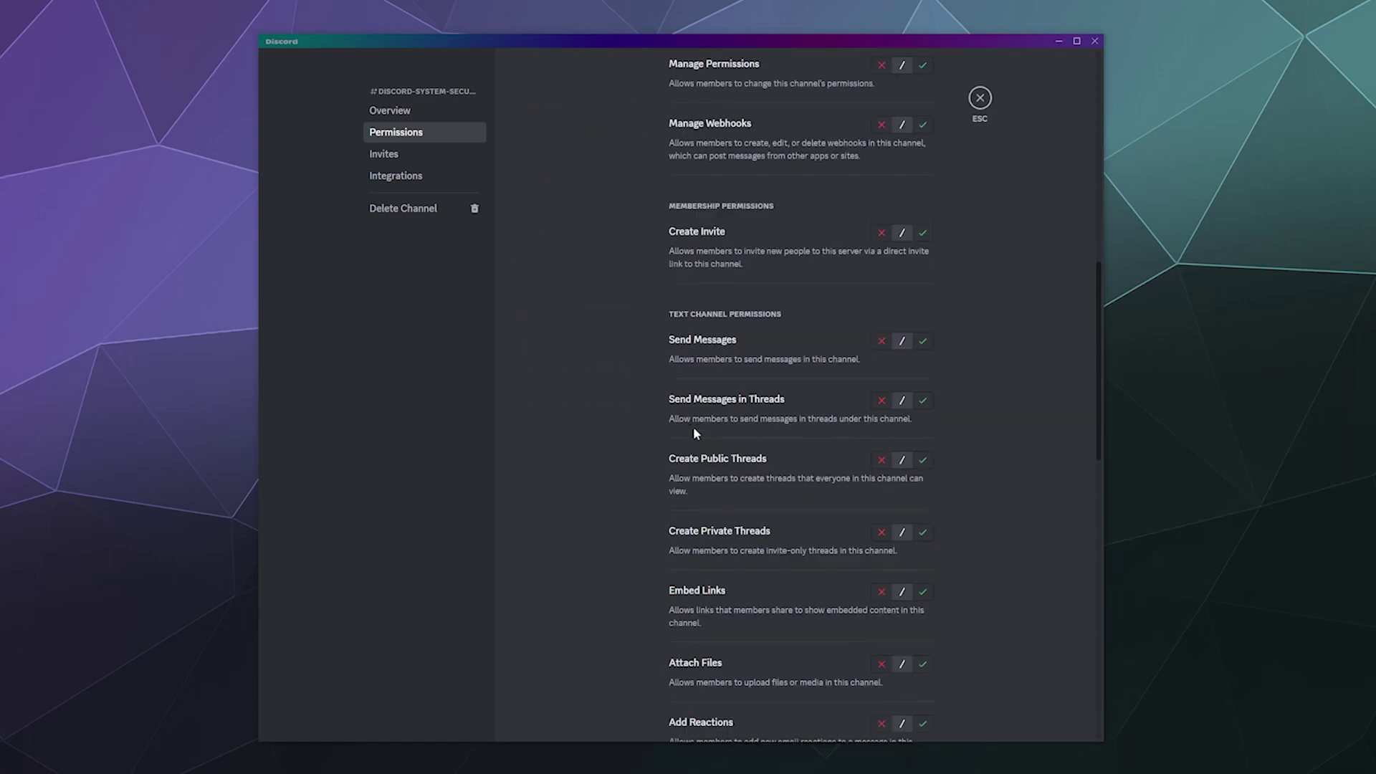
pyautogui.scroll(20, 692, 448)
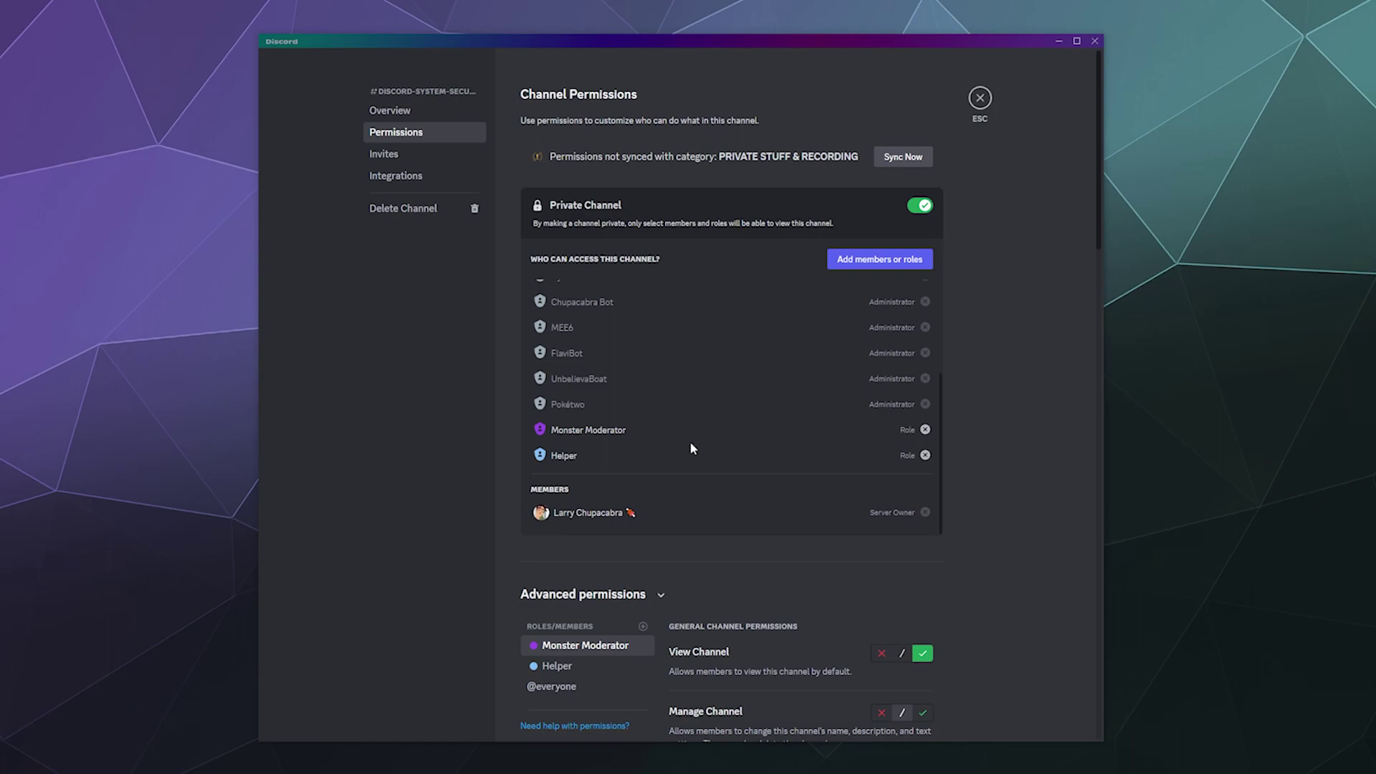
# Step: Browse the channel's Invites, Integrations and Overview settings pages
pyautogui.click(395, 153)
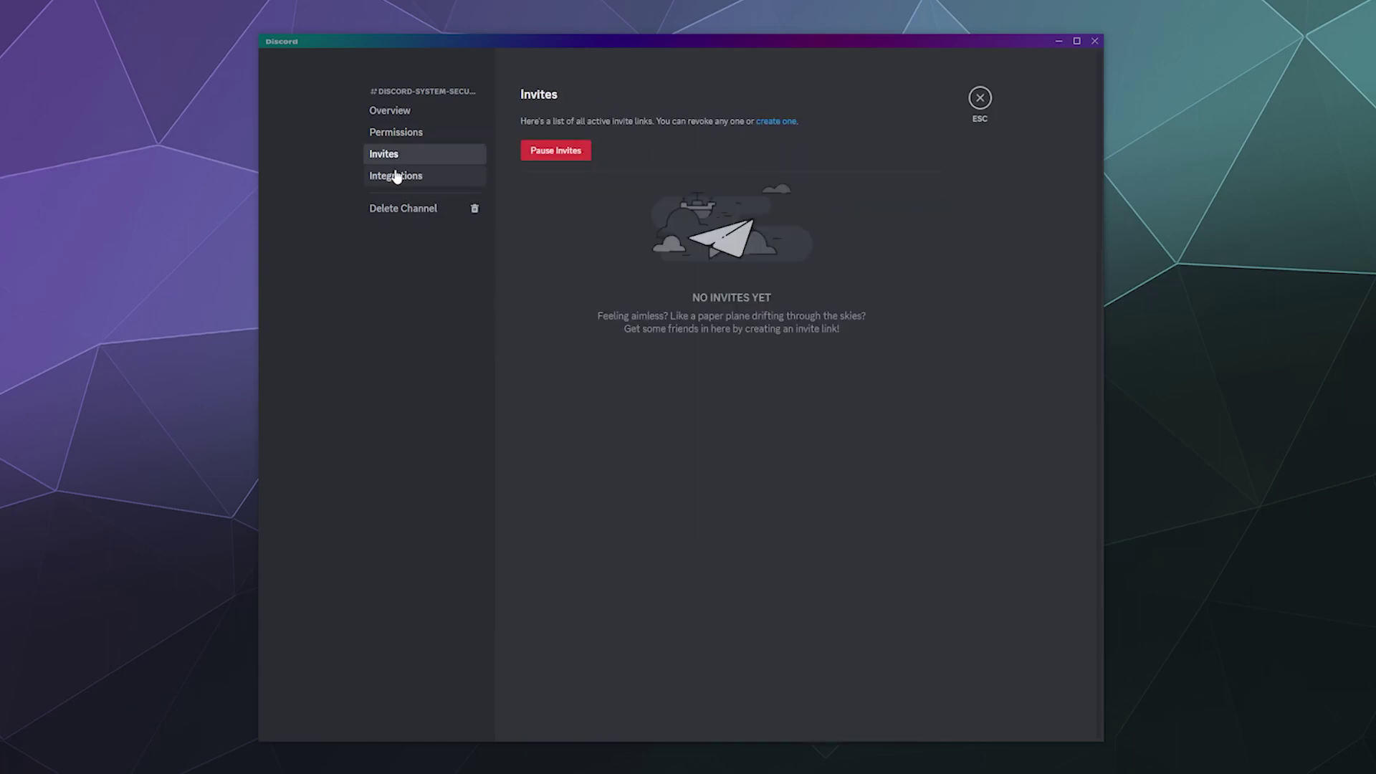
pyautogui.click(395, 179)
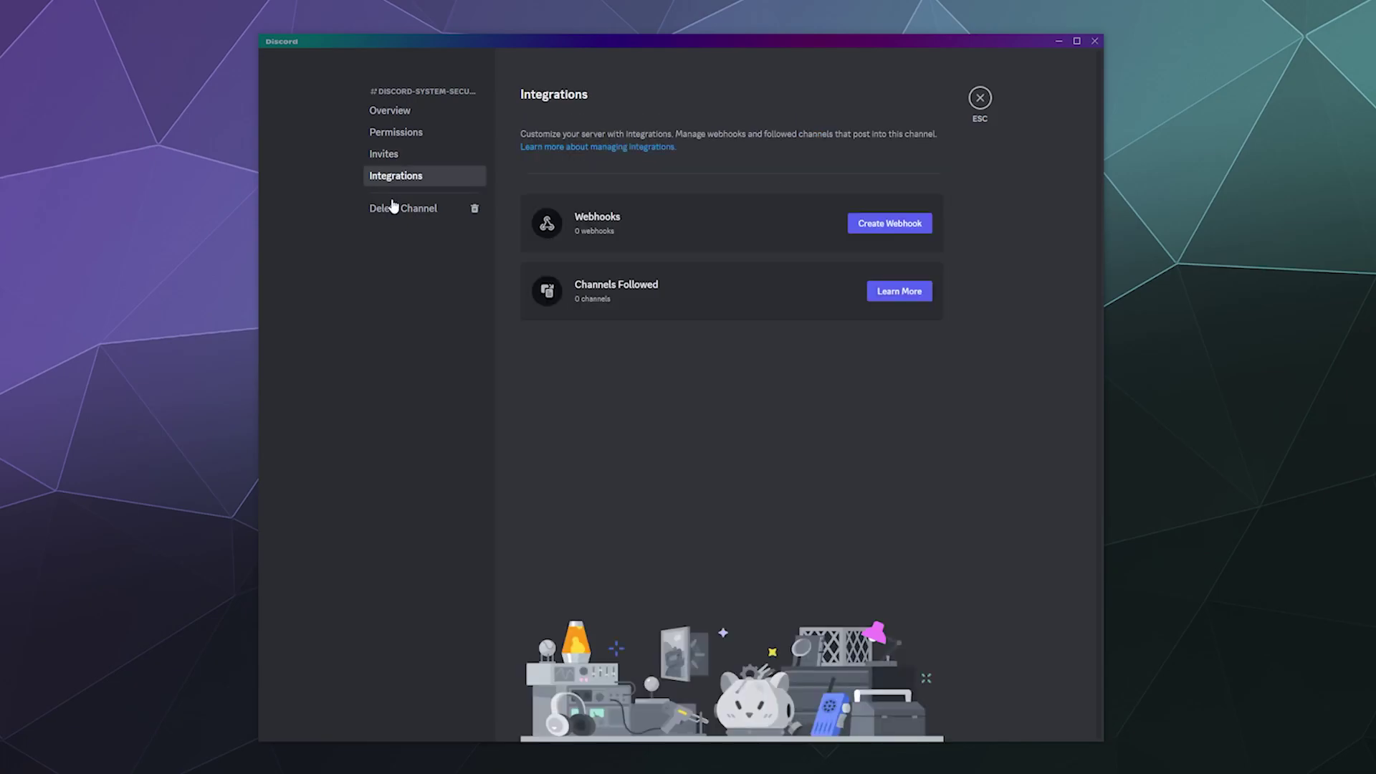
pyautogui.click(390, 112)
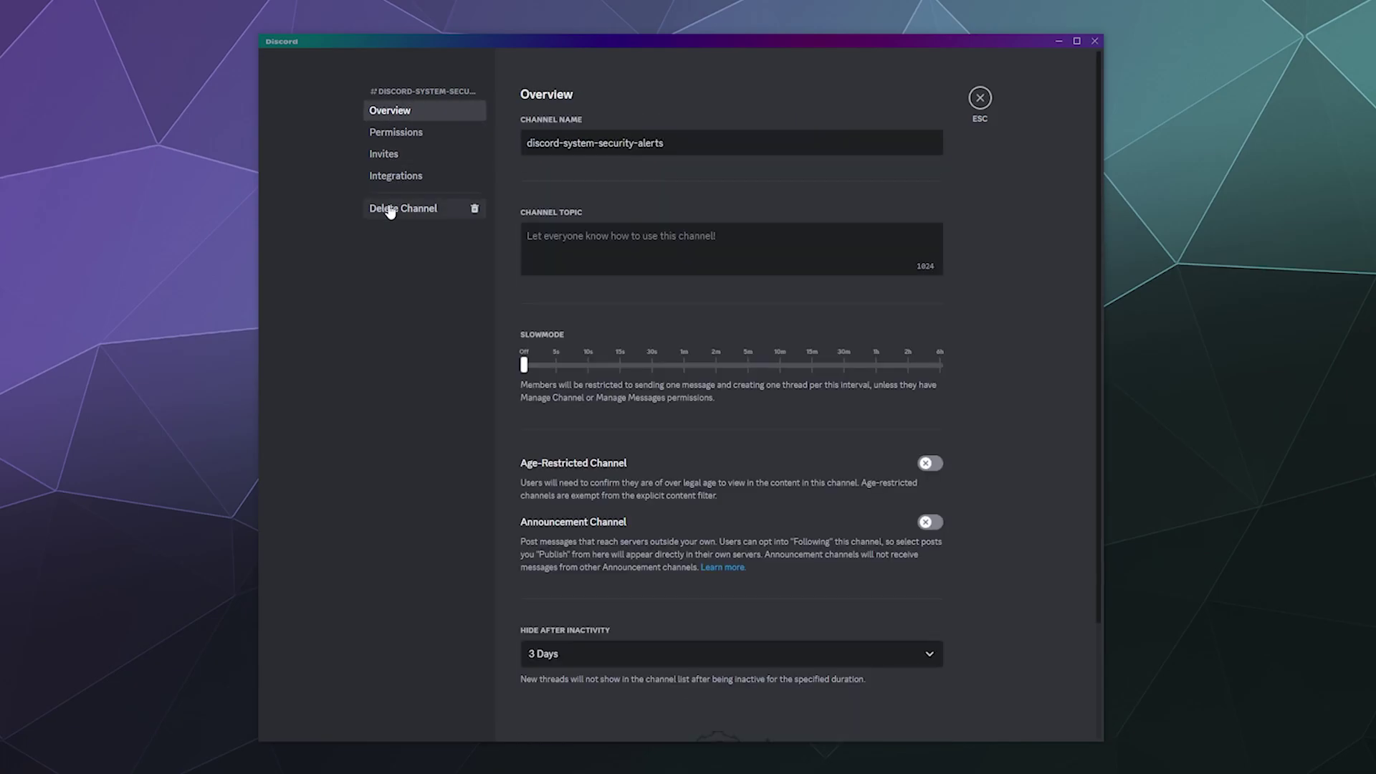
# Step: Cancel the Delete Channel prompt and close the channel settings
pyautogui.click(390, 209)
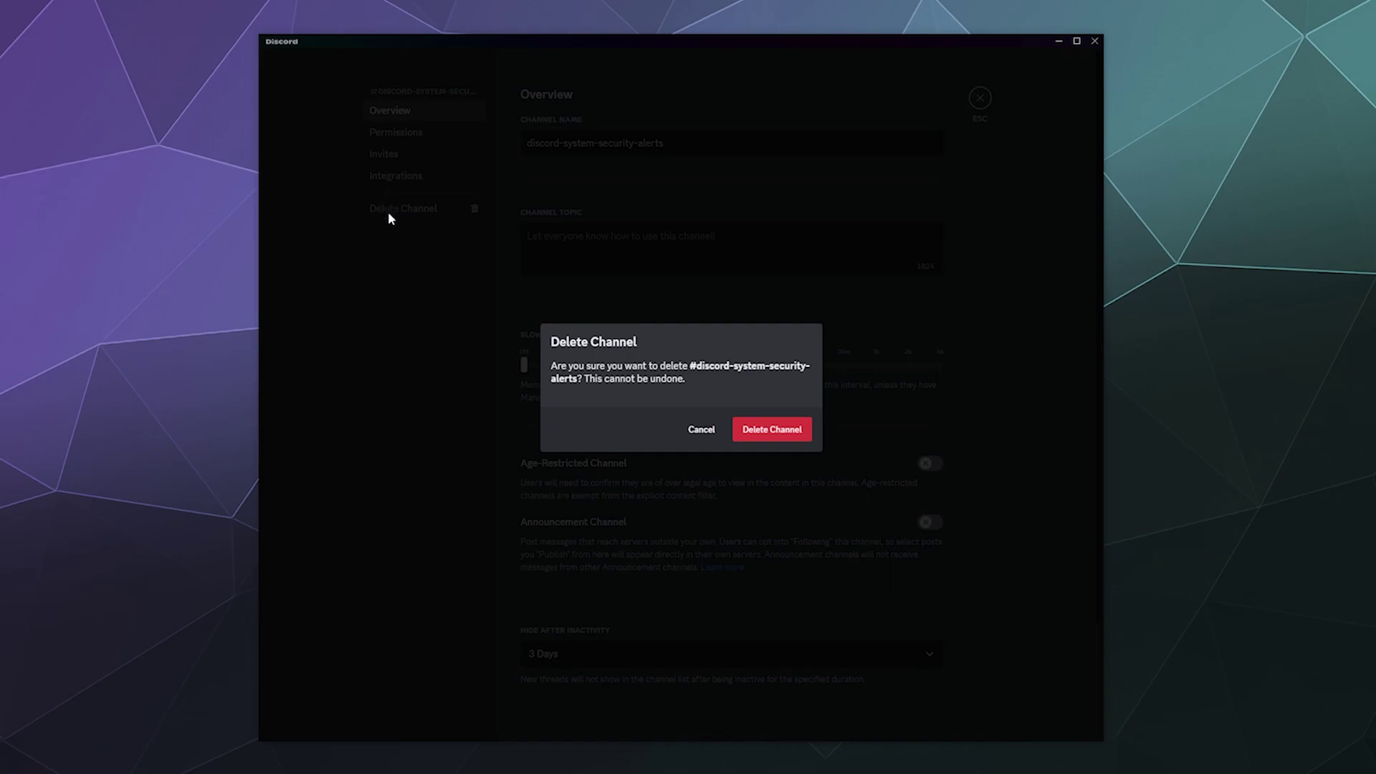
pyautogui.click(701, 430)
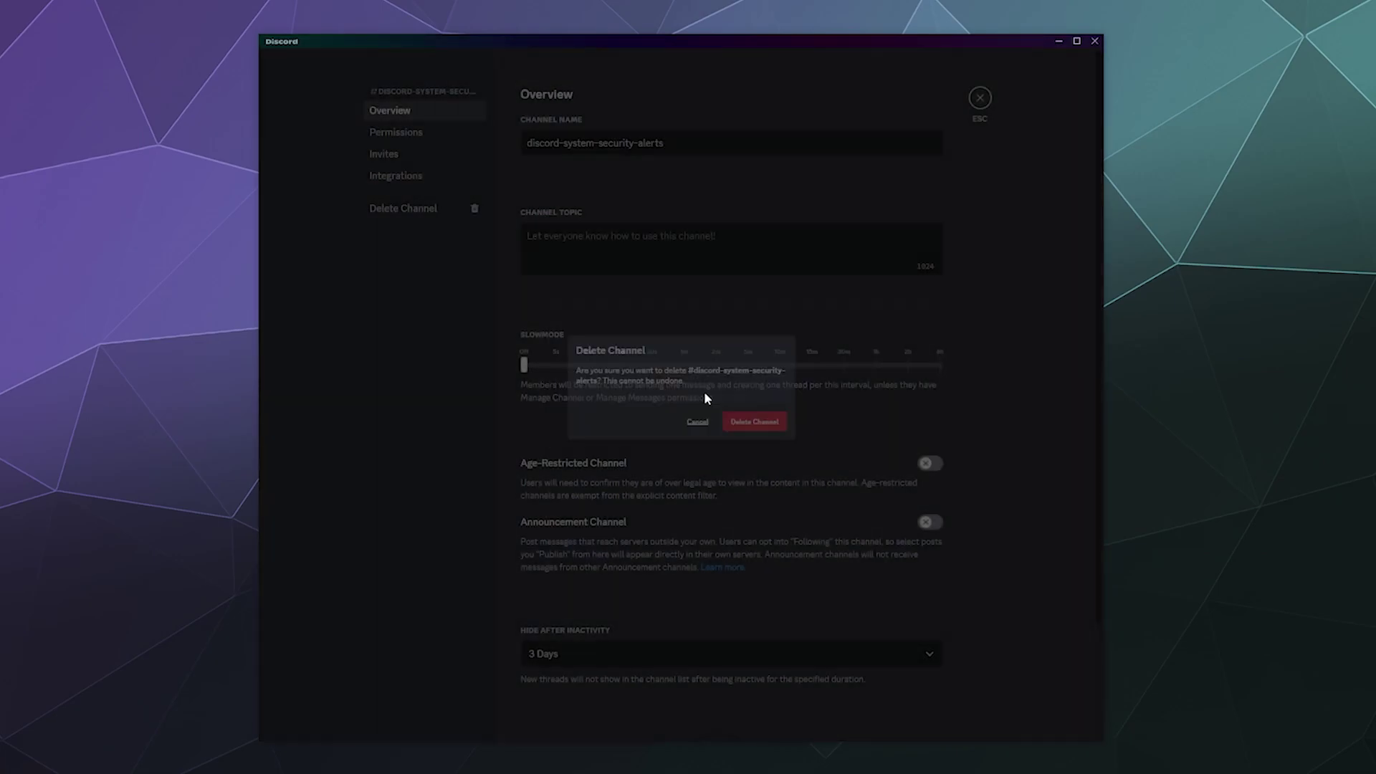
pyautogui.click(979, 98)
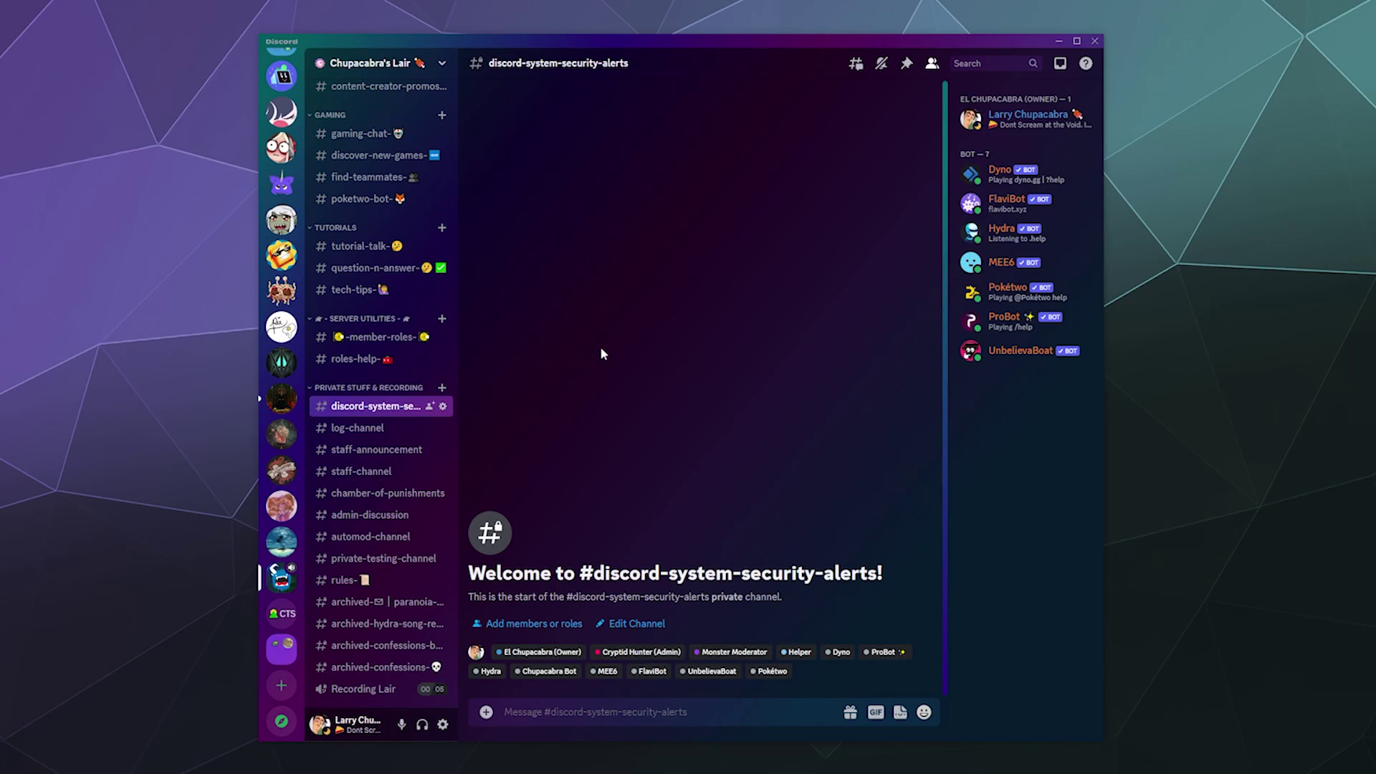
# Step: Switch to log-channel, then return to #discord-system-security-alerts
pyautogui.click(372, 428)
pyautogui.click(373, 407)
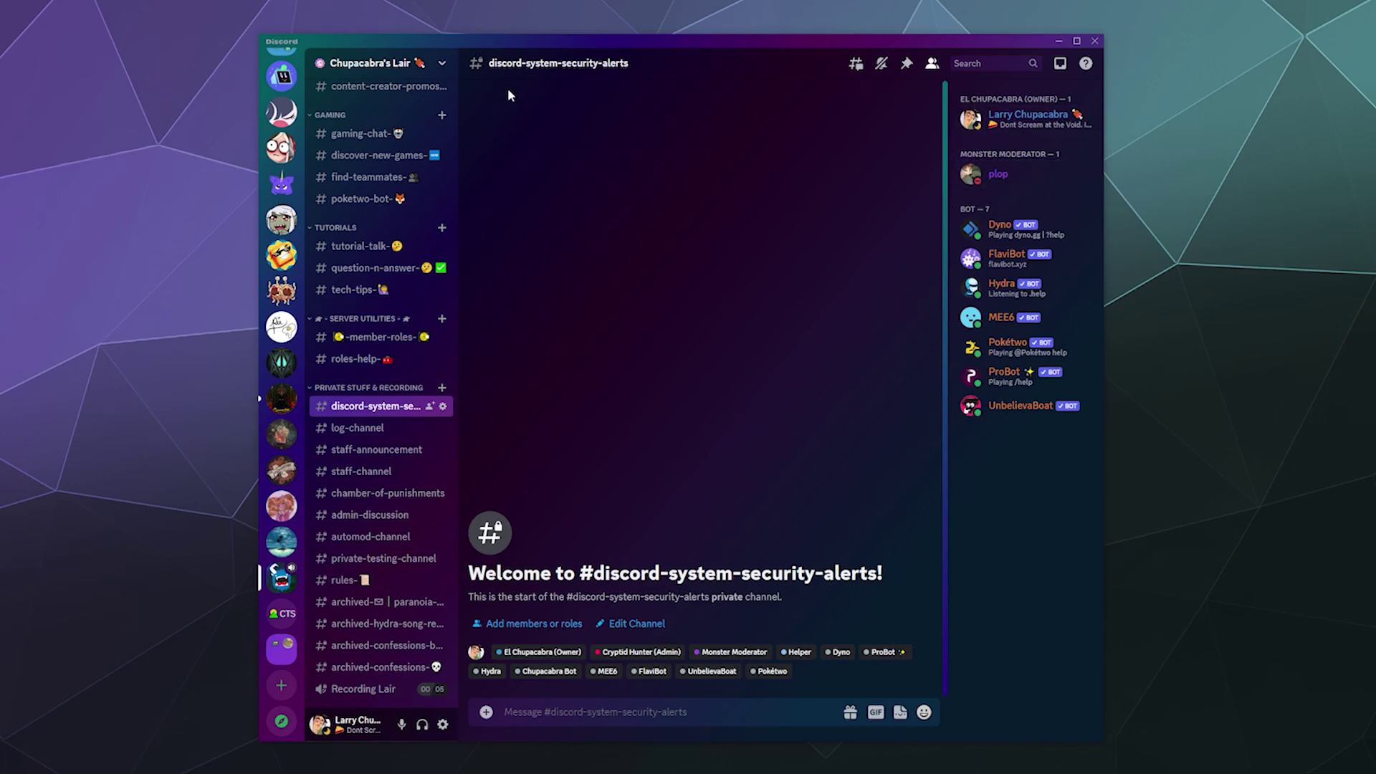
# Step: Bring up the server's Community settings from the server menu
pyautogui.click(402, 63)
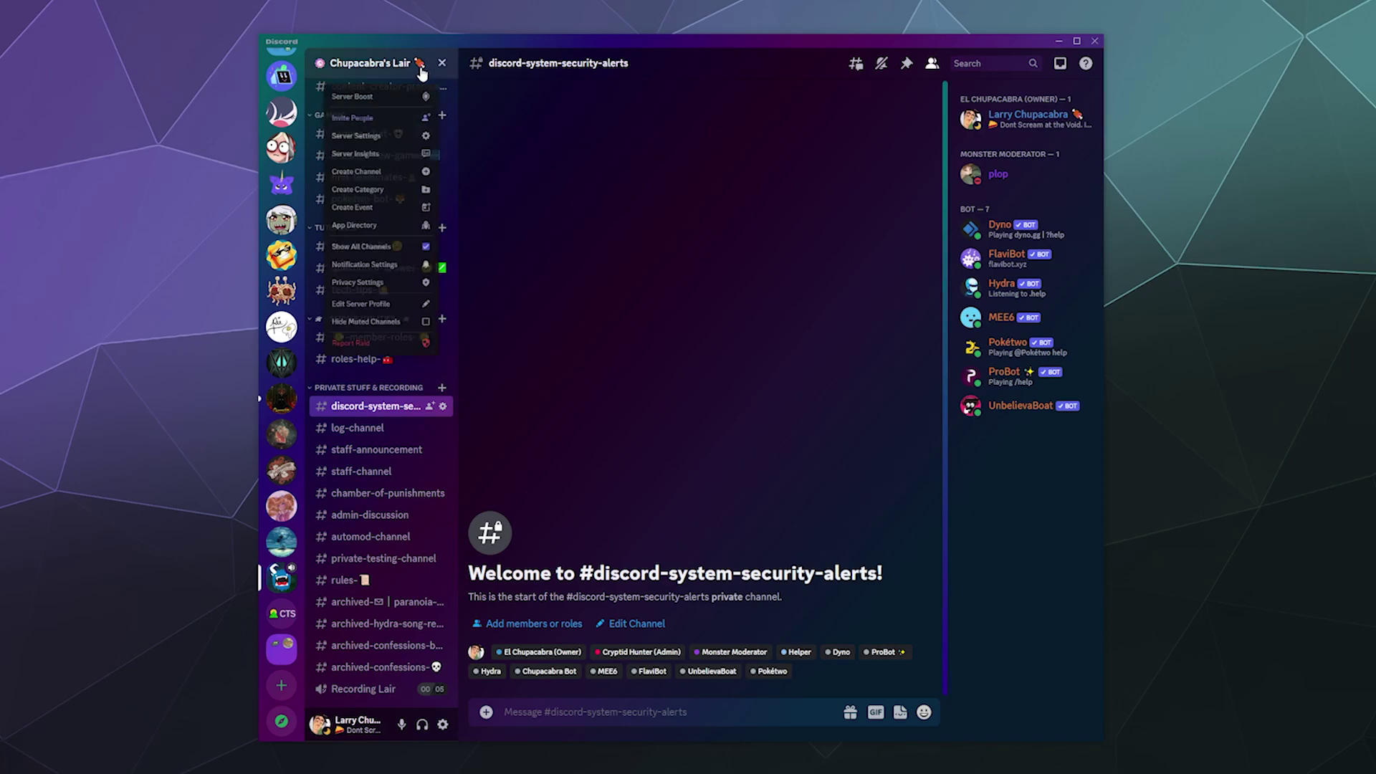
pyautogui.click(423, 145)
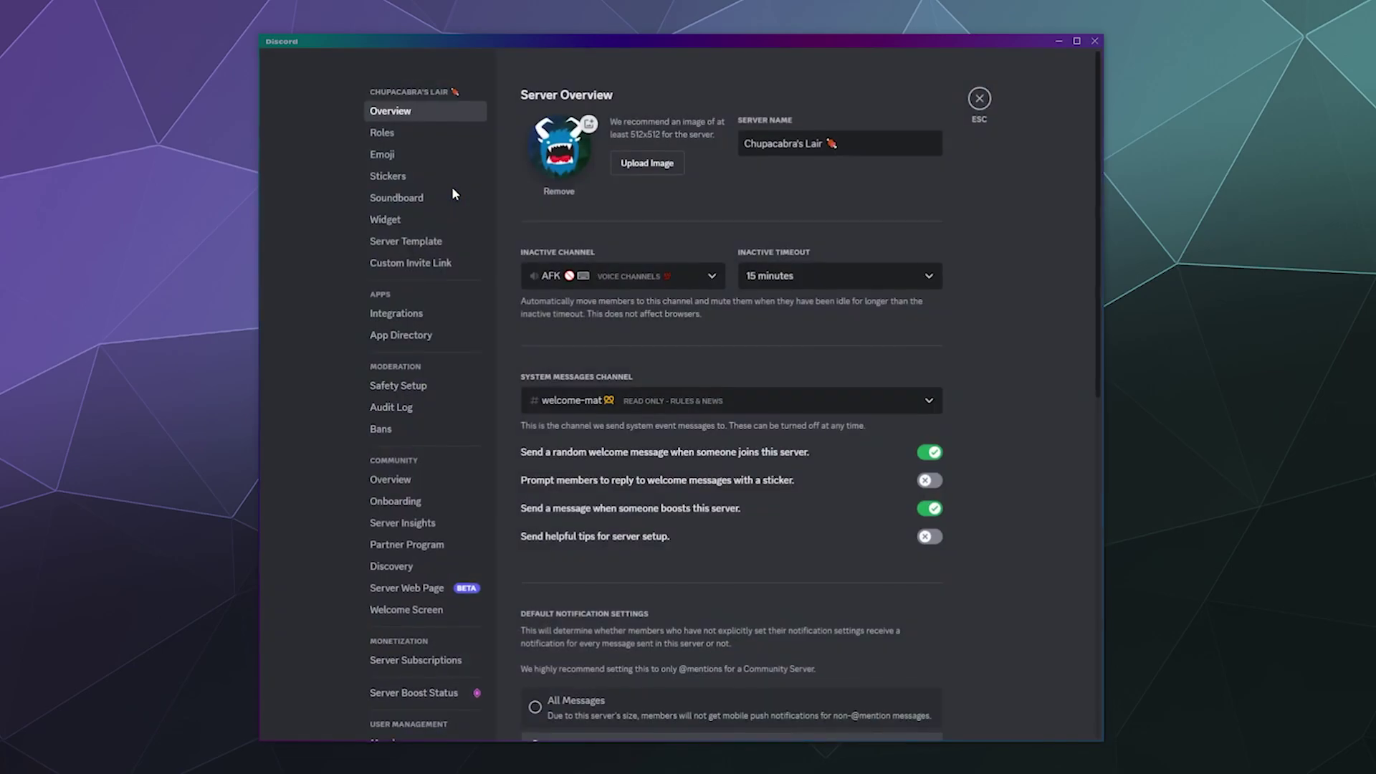
pyautogui.click(403, 482)
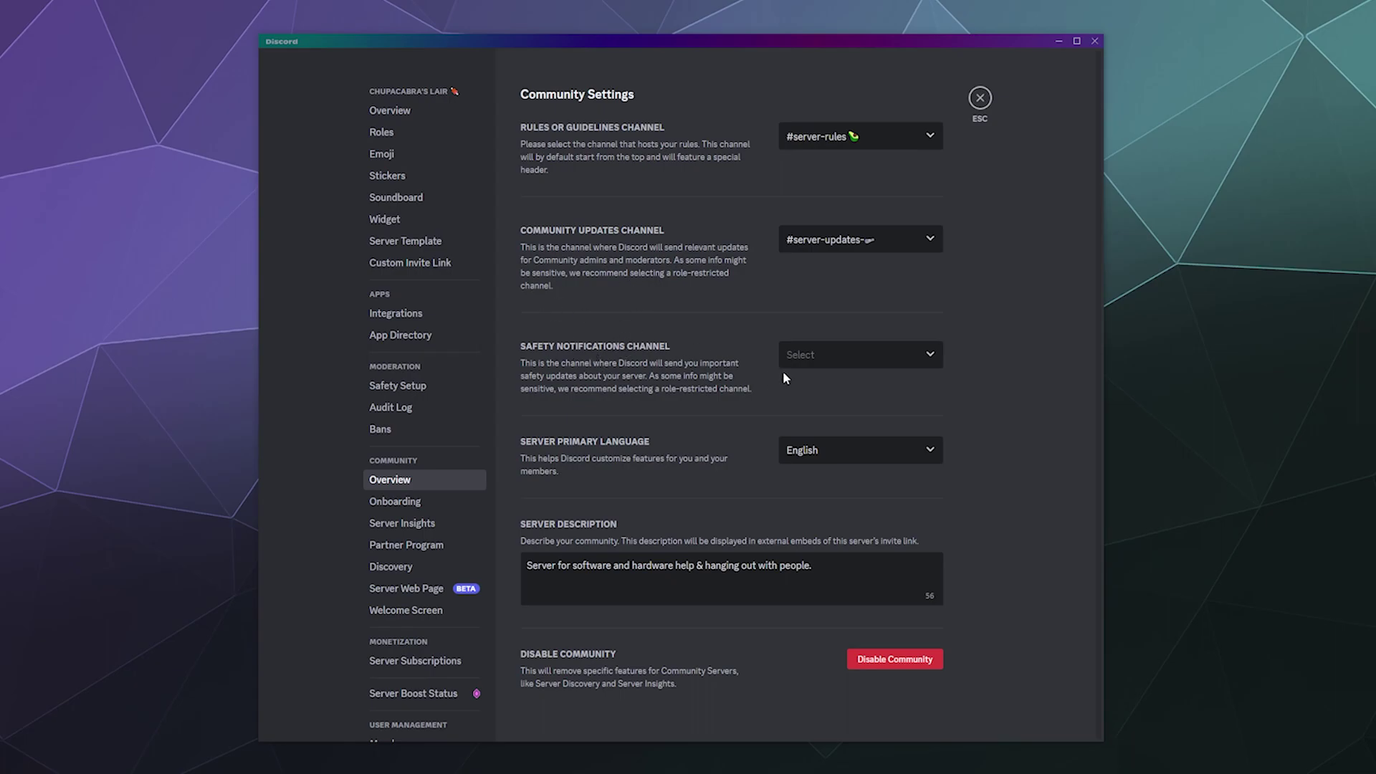
# Step: Set #discord-system-security-alerts as the Safety Notifications Channel, save, and close settings
pyautogui.click(887, 356)
pyautogui.scroll(-5, 896, 463)
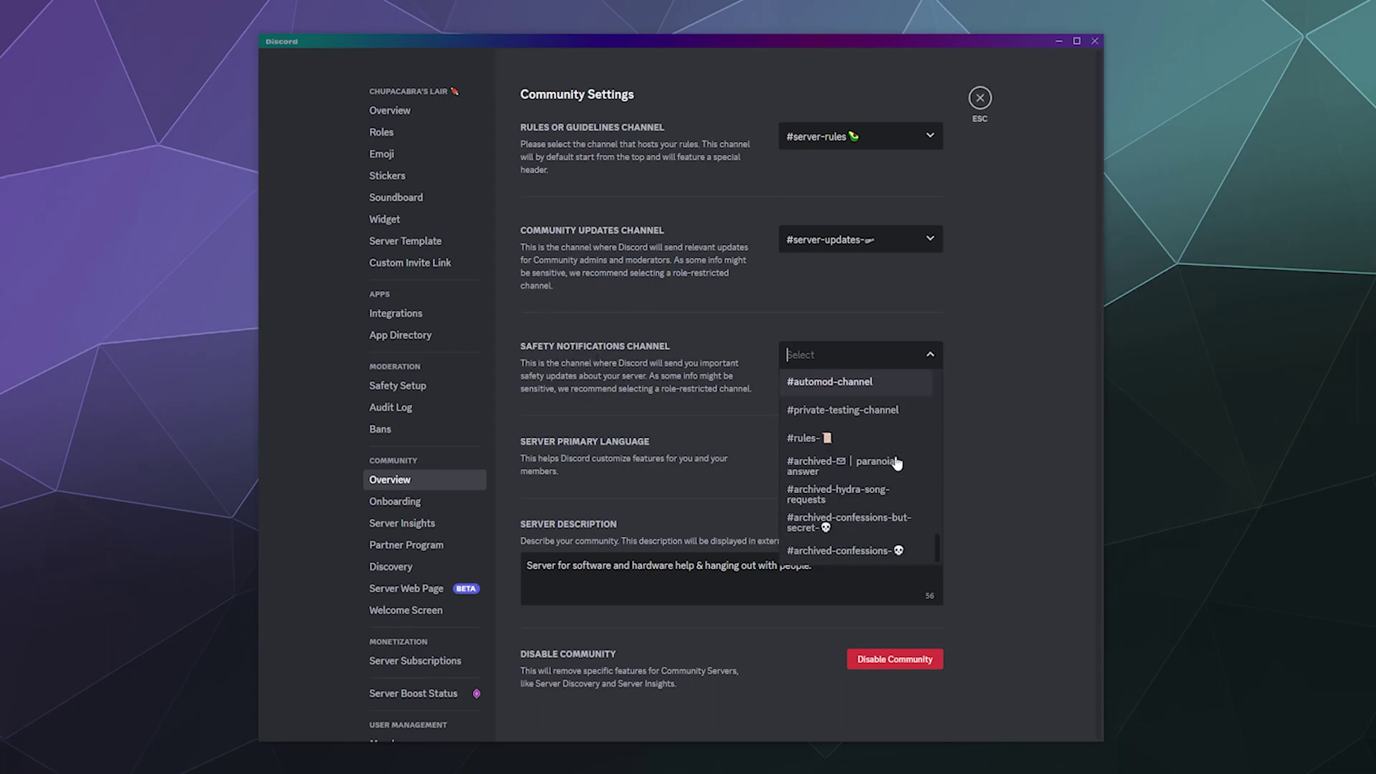
pyautogui.scroll(3, 865, 505)
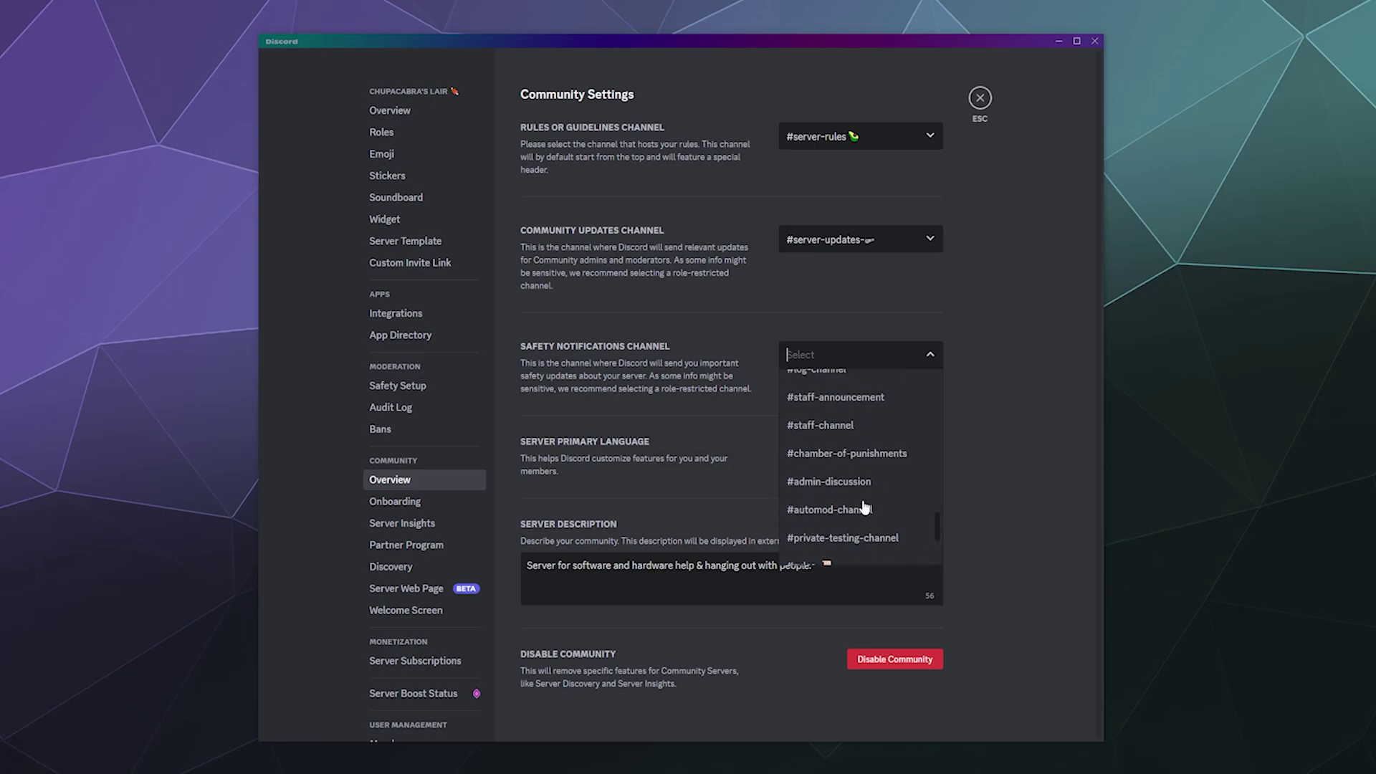
pyautogui.scroll(3, 863, 507)
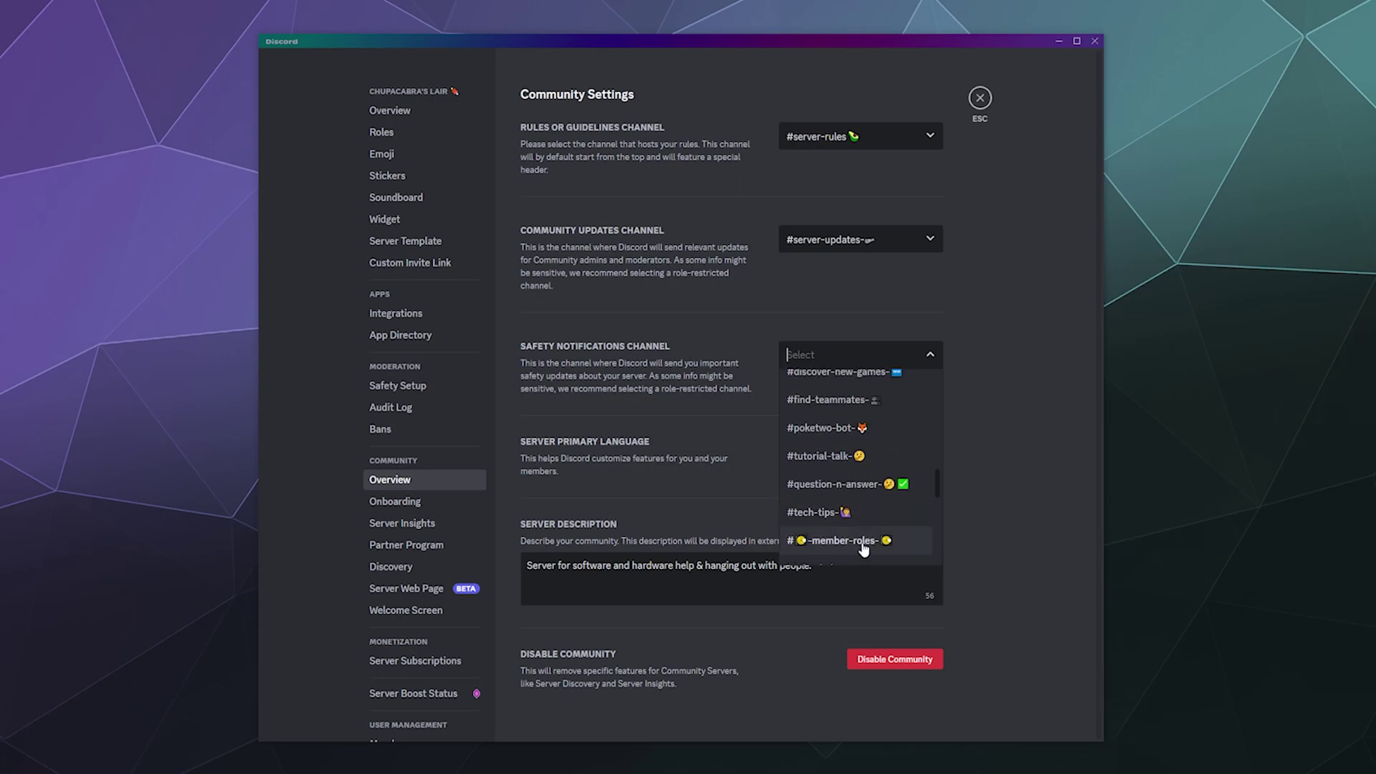
pyautogui.write('d')
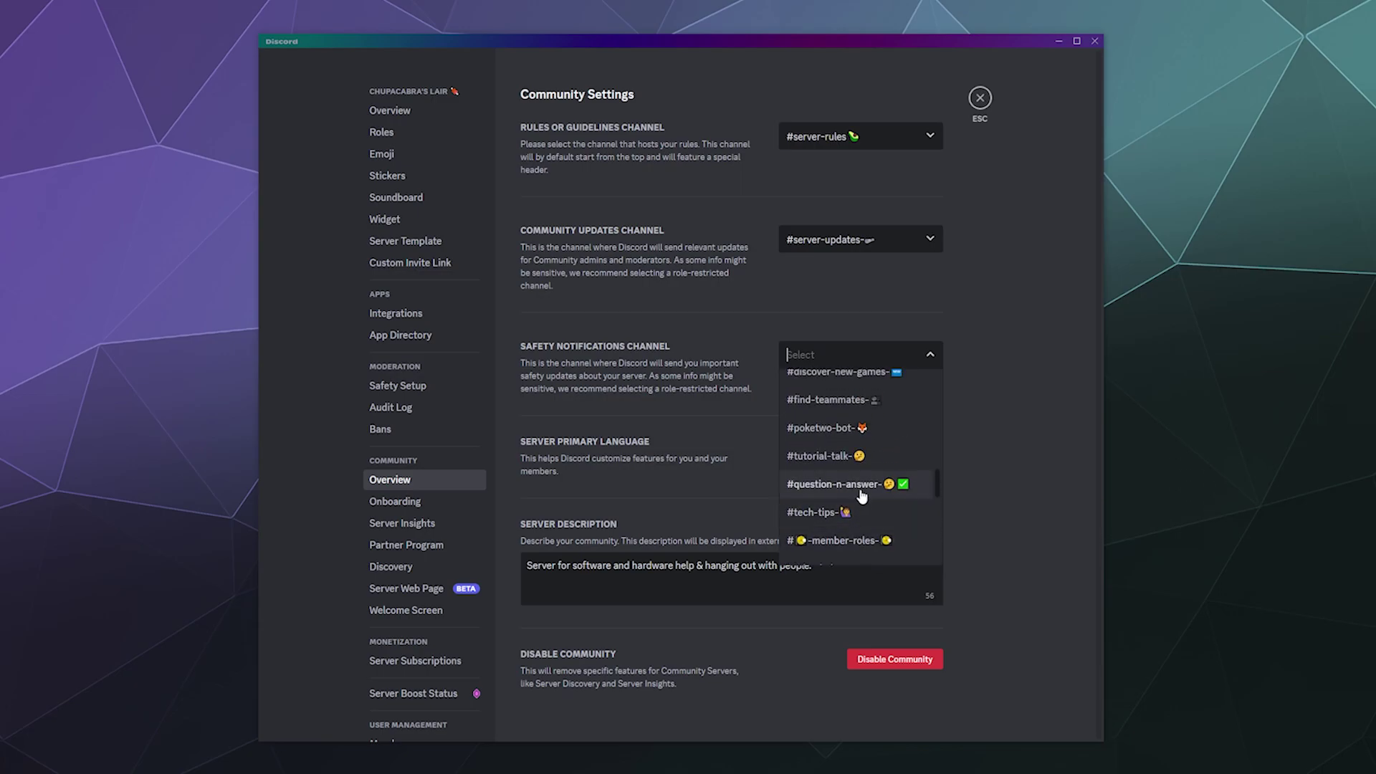
pyautogui.write('is')
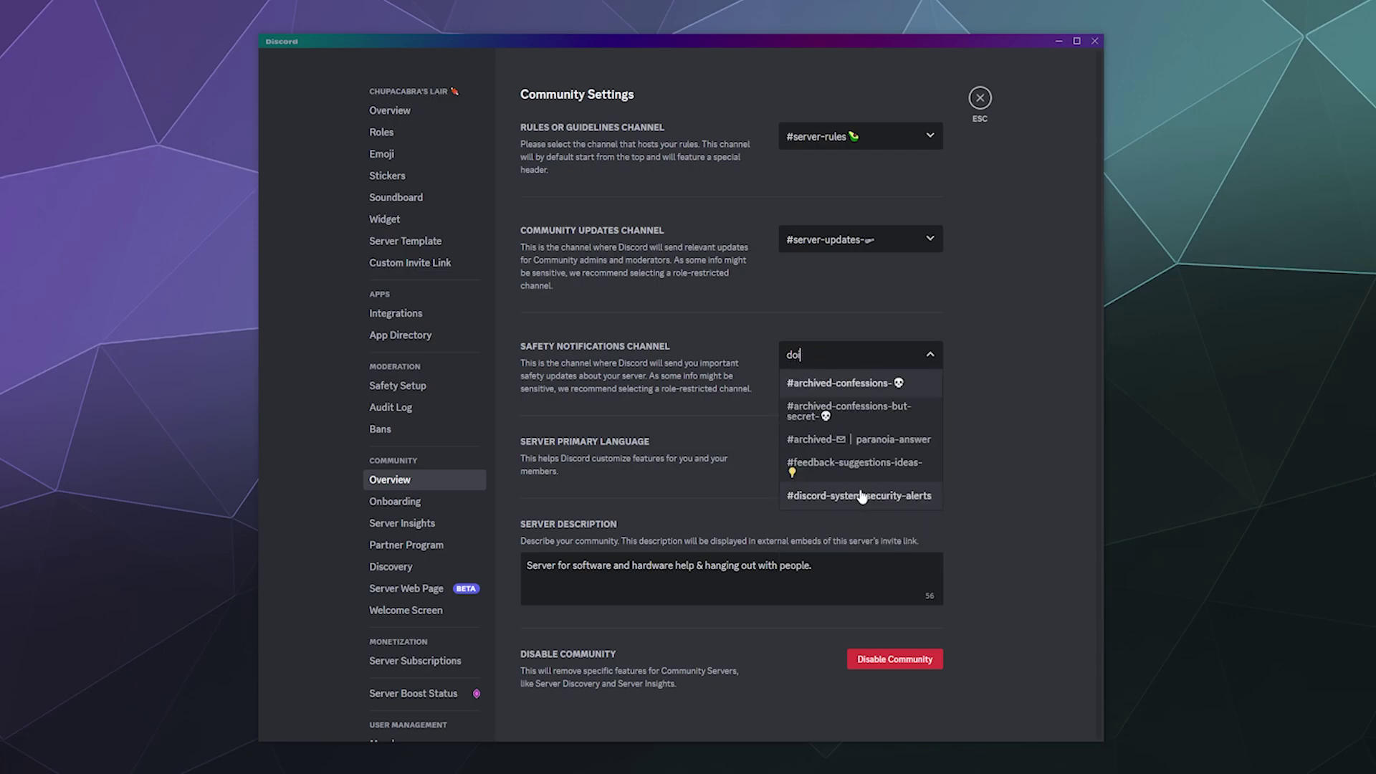
pyautogui.write('cord')
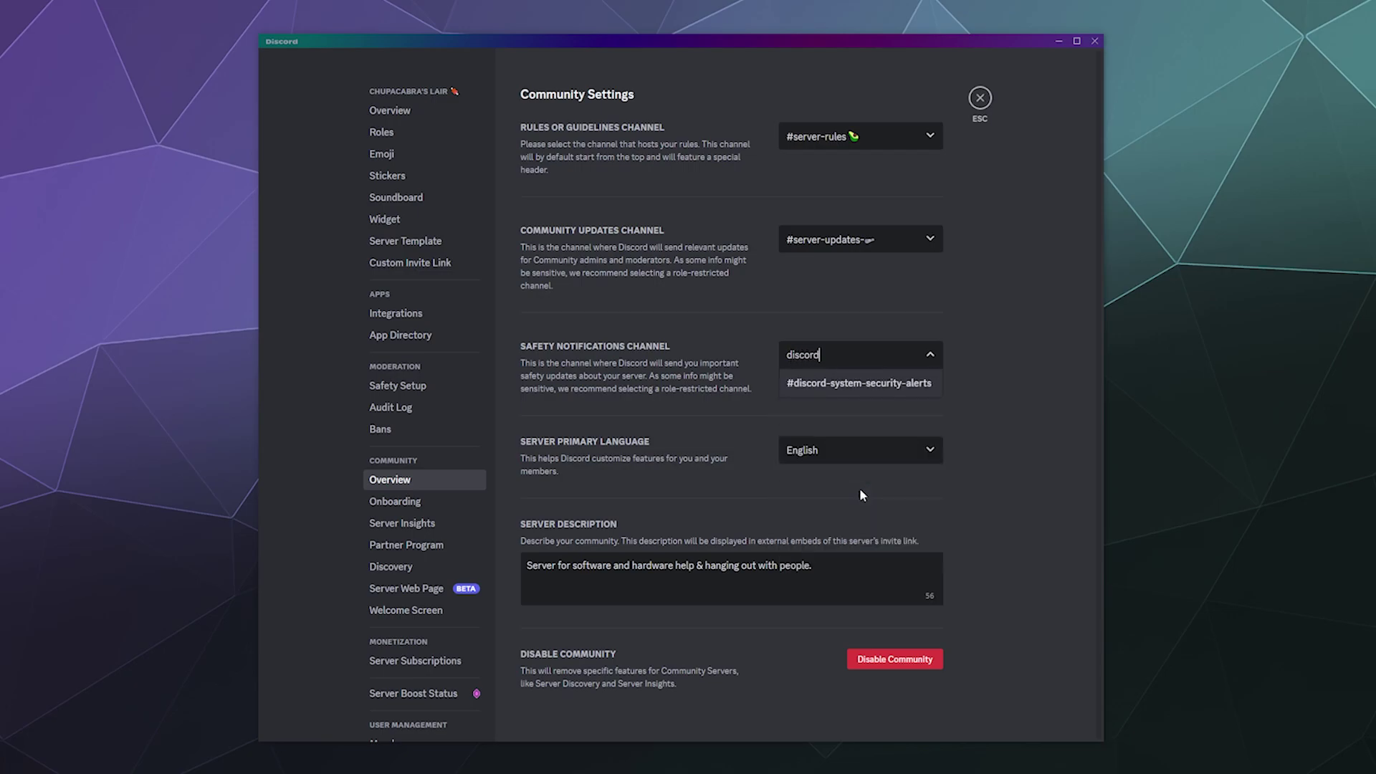
pyautogui.click(832, 387)
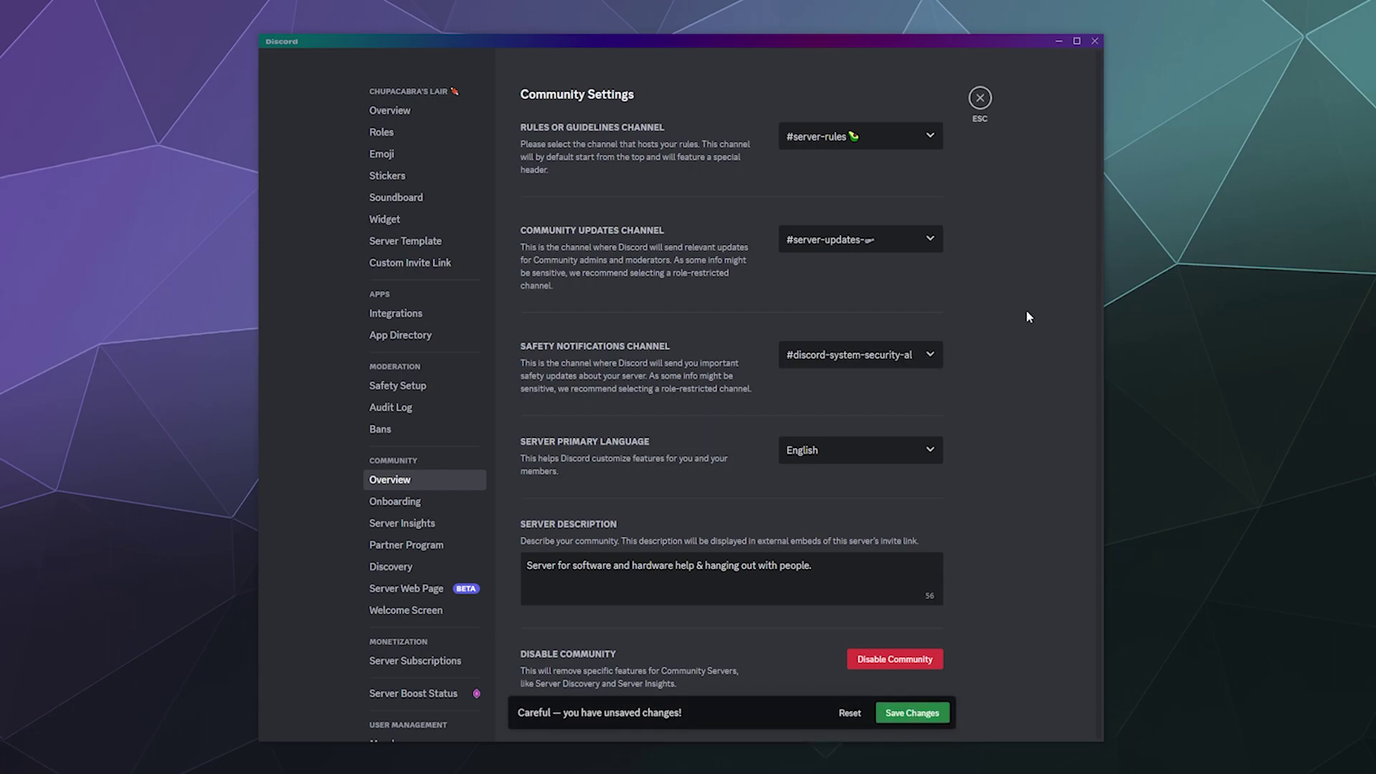
pyautogui.click(912, 712)
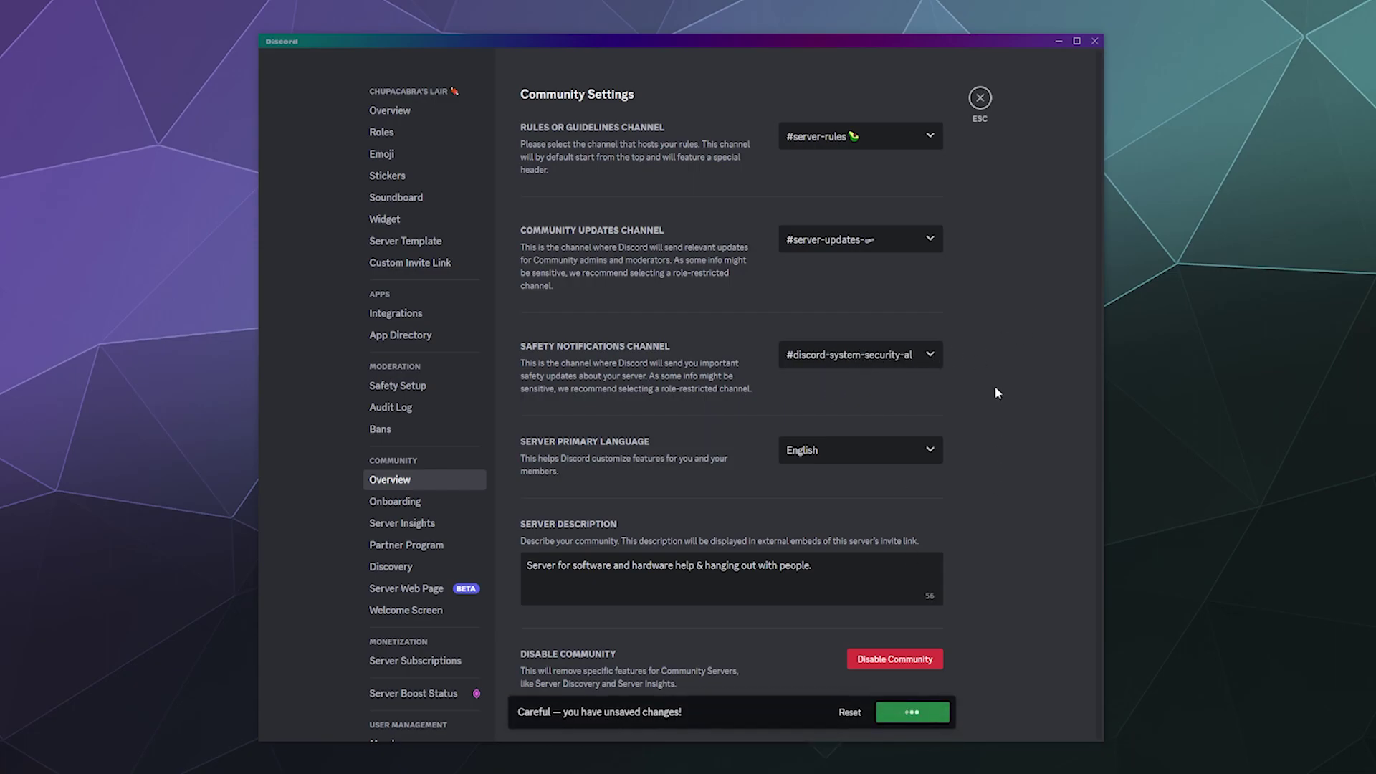
pyautogui.click(979, 97)
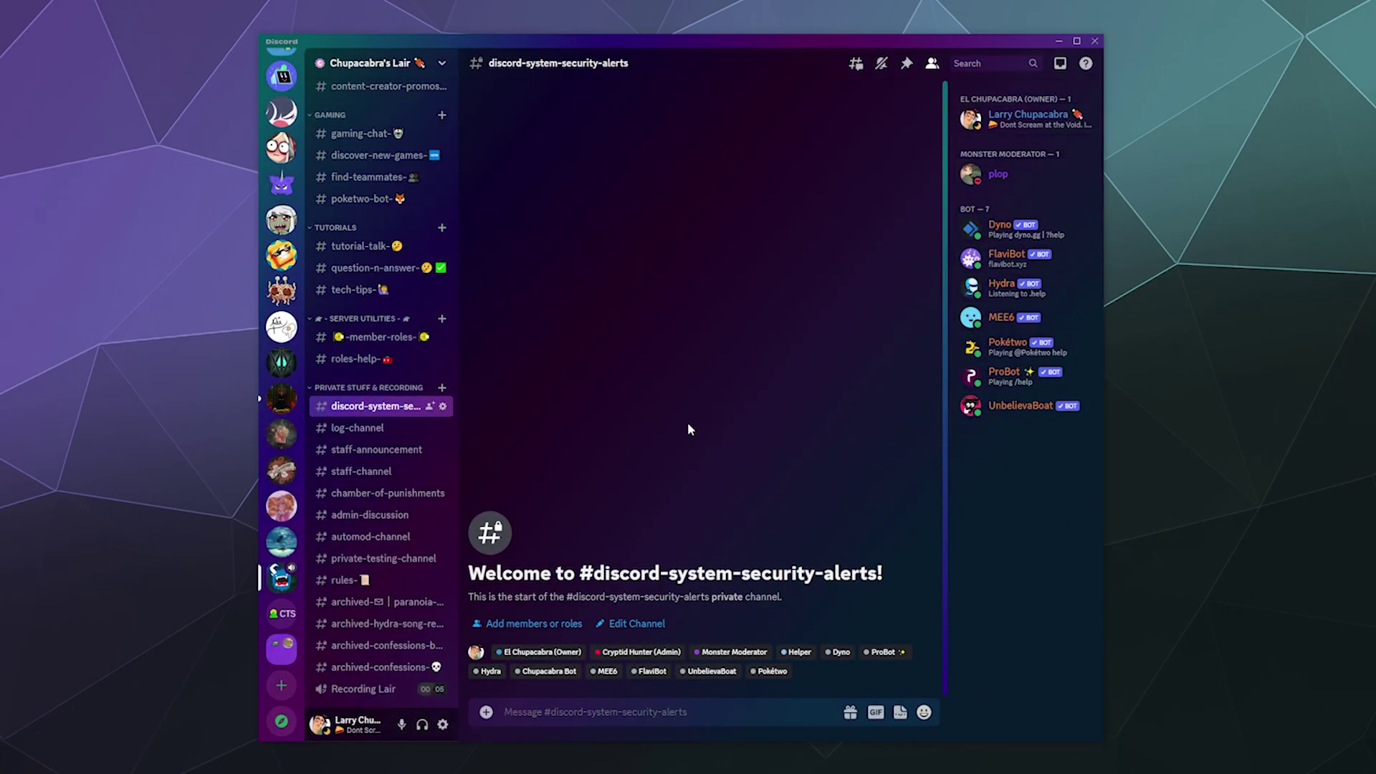